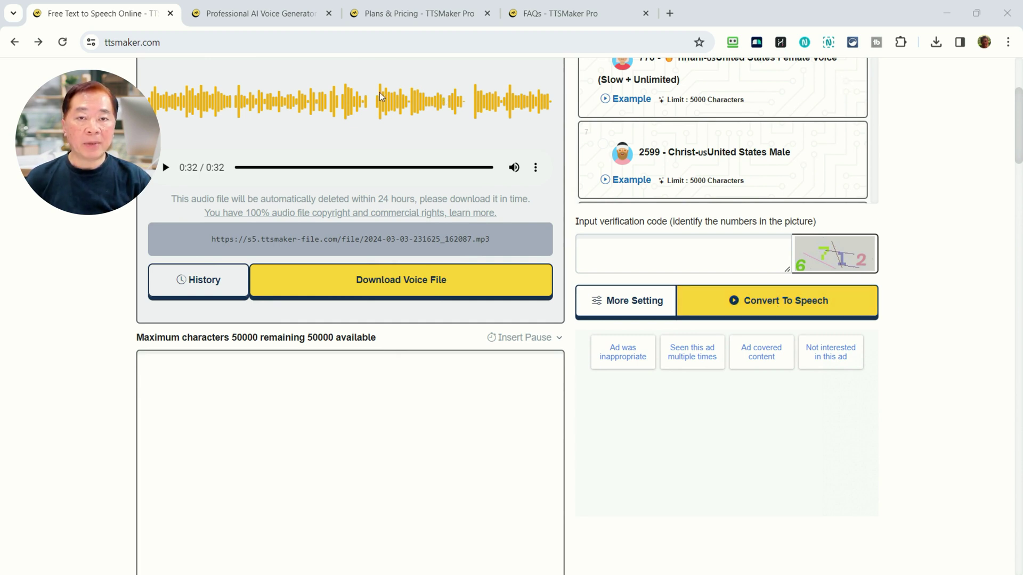
# Look through the full list of supported languages and keep English as the language
pyautogui.scroll(4, 838, 310)
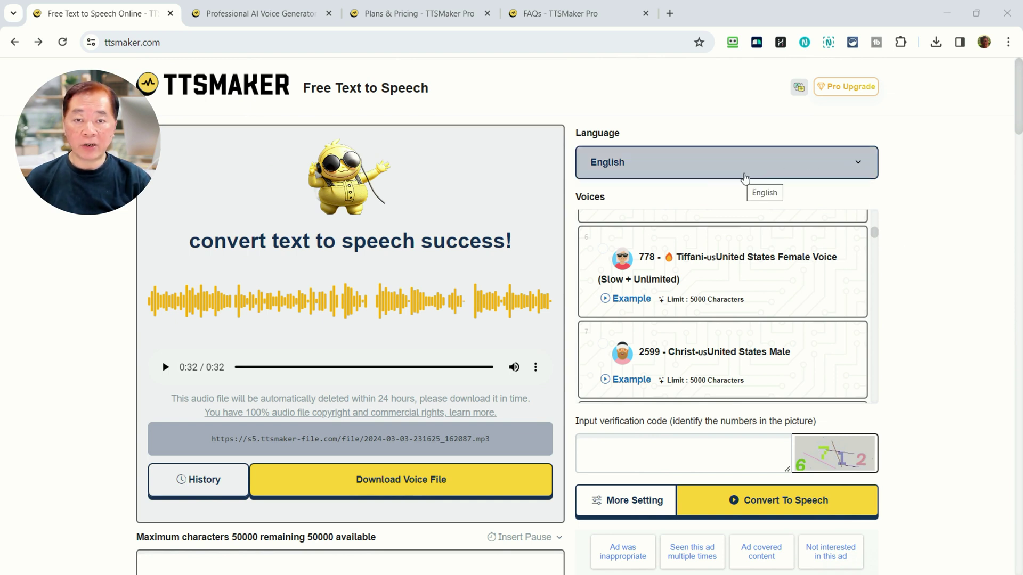
pyautogui.click(759, 172)
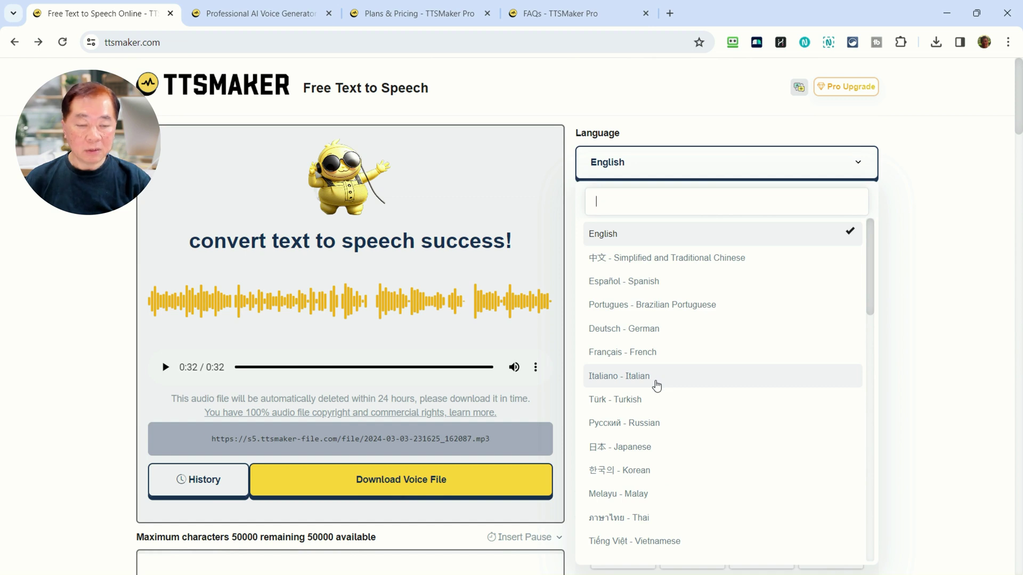
pyautogui.scroll(-8, 735, 411)
pyautogui.scroll(-5, 738, 411)
pyautogui.scroll(-3, 737, 411)
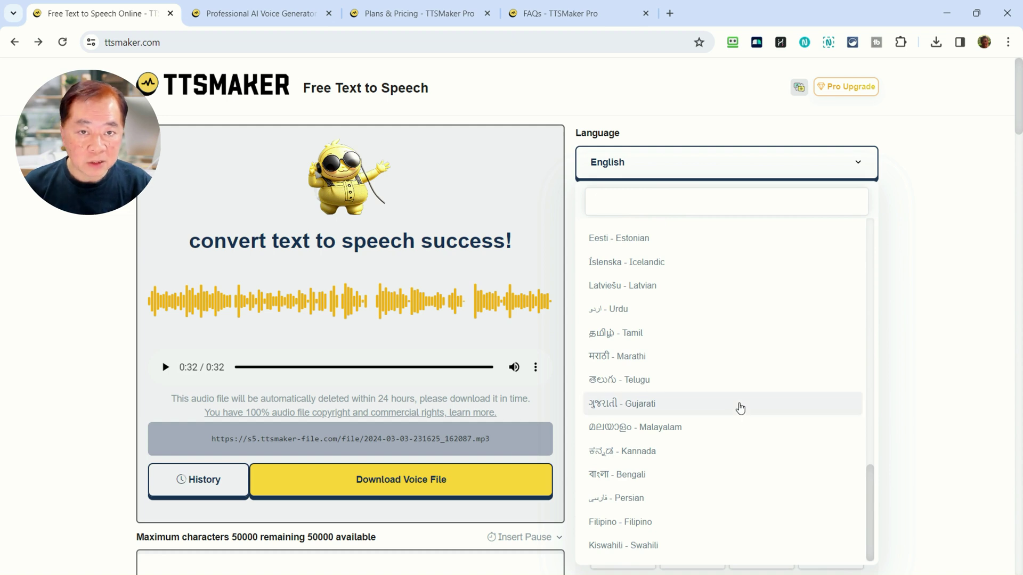
pyautogui.scroll(1, 740, 406)
pyautogui.scroll(1, 741, 406)
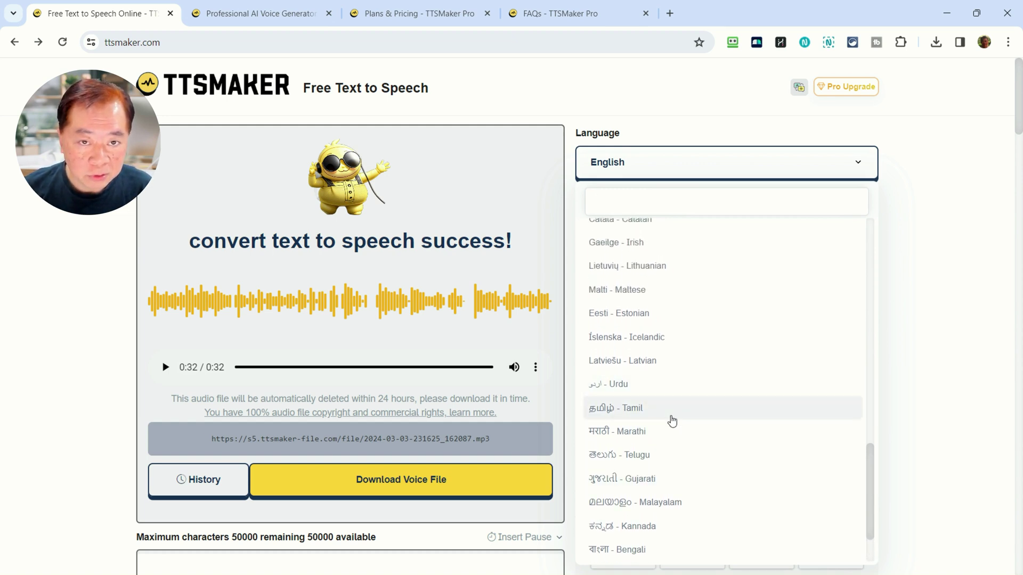
pyautogui.scroll(-2, 690, 462)
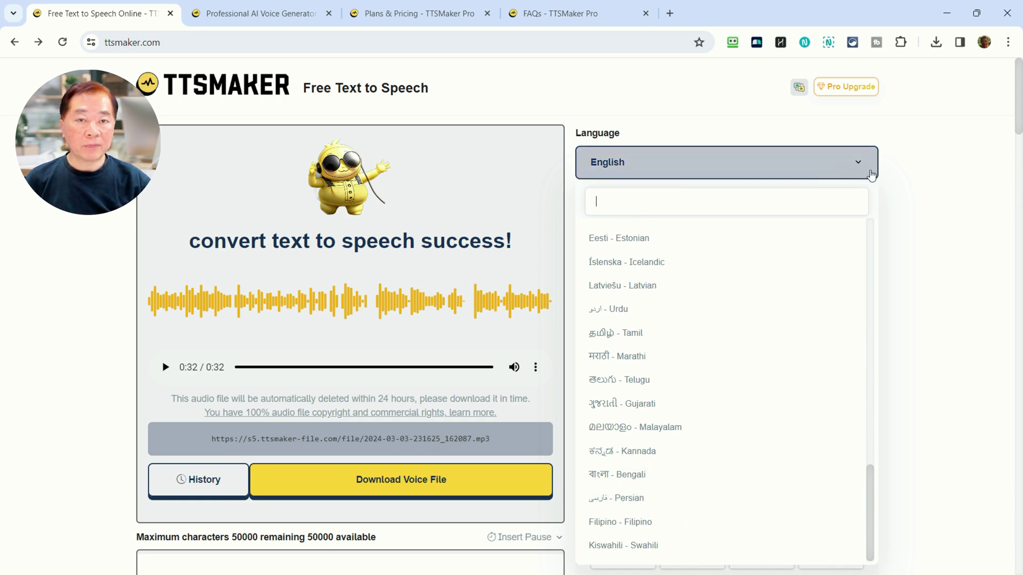
pyautogui.click(859, 165)
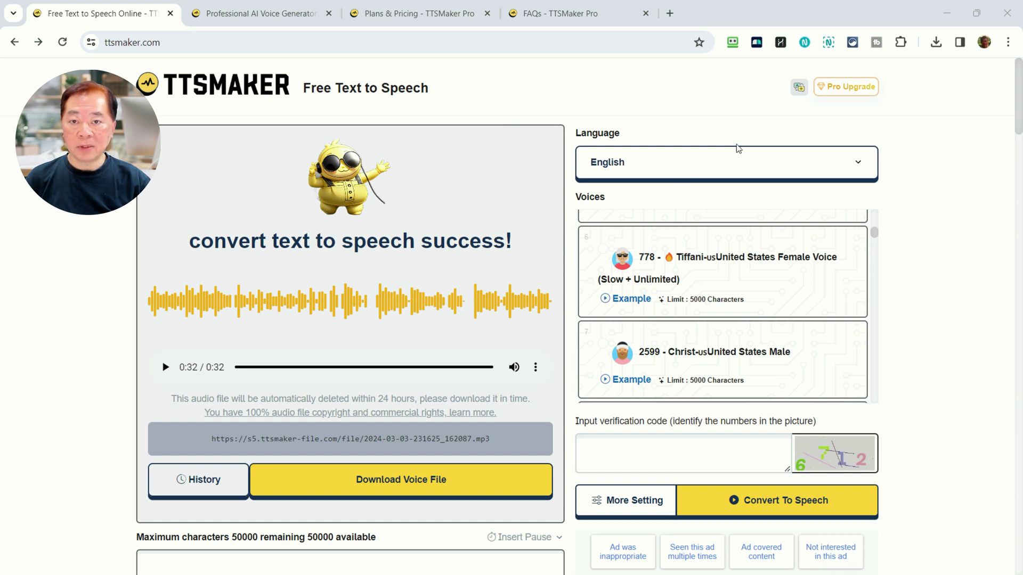
# Copy the paragraph describing TTSMaker below the text box and paste it into the text box as plain text
pyautogui.scroll(-2, 556, 343)
pyautogui.scroll(-5, 555, 340)
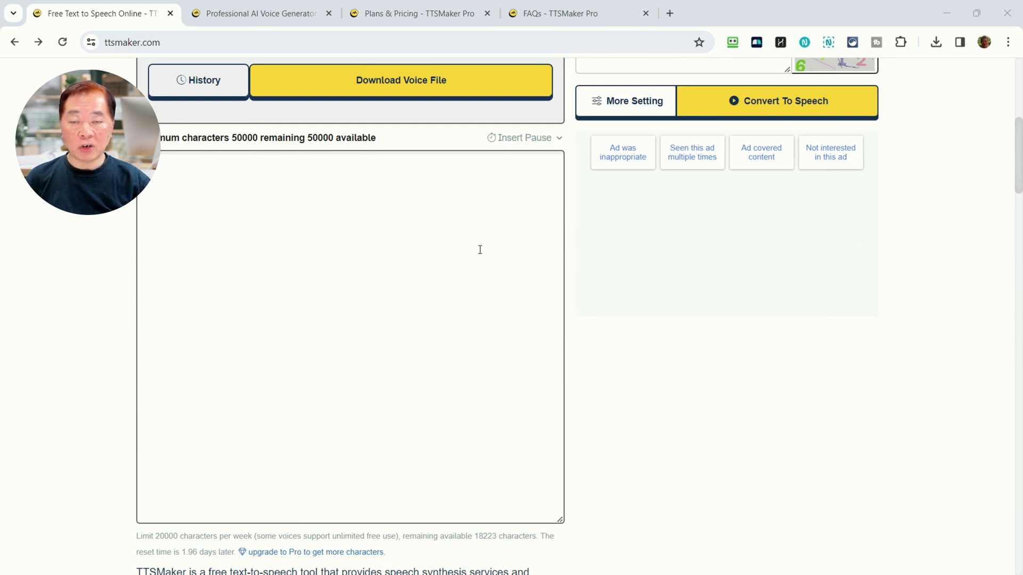
pyautogui.scroll(-3, 470, 292)
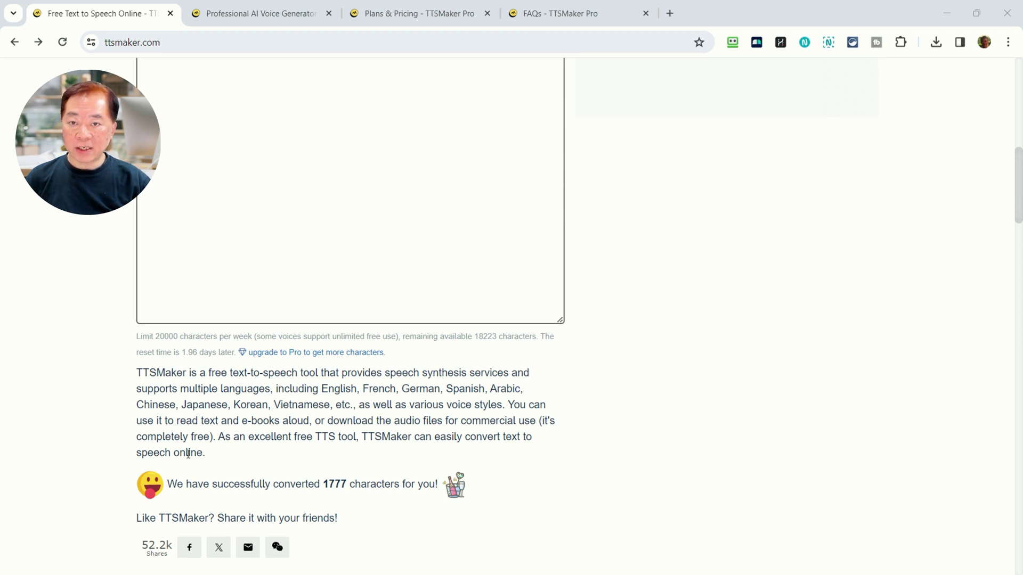
pyautogui.moveTo(210, 452); pyautogui.dragTo(146, 379)
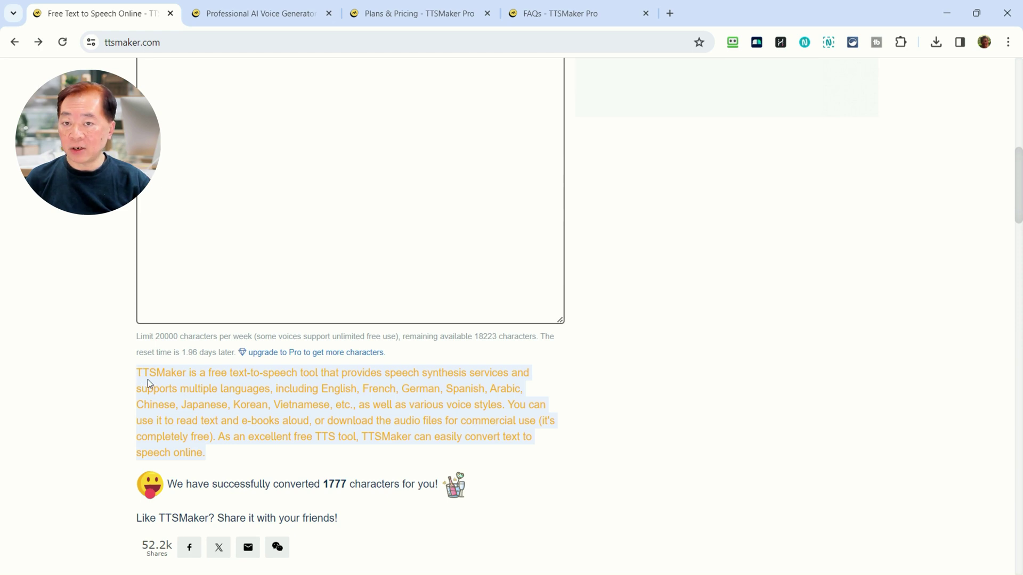
pyautogui.rightClick(281, 398)
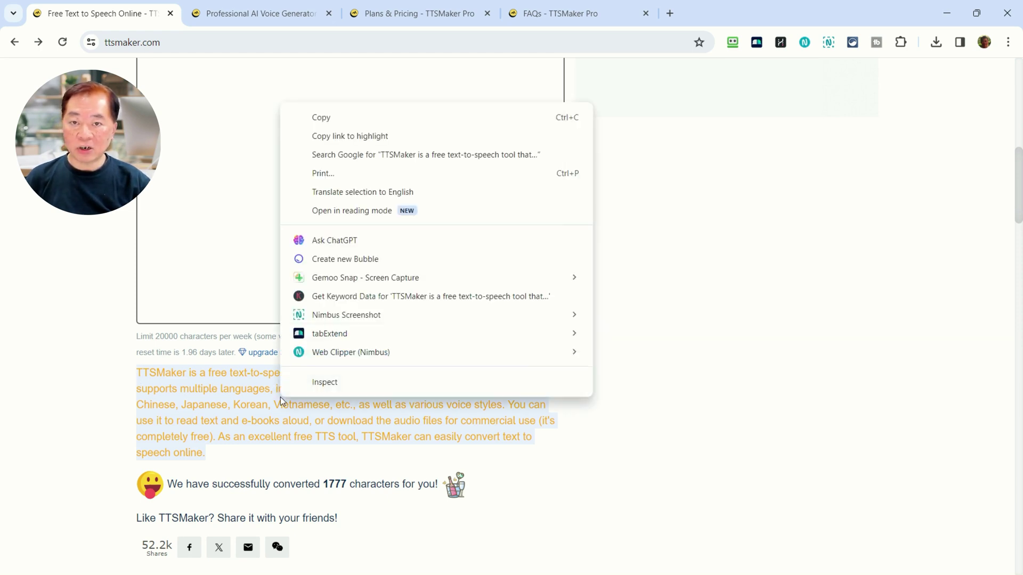
pyautogui.click(328, 118)
pyautogui.scroll(3, 335, 167)
pyautogui.rightClick(292, 149)
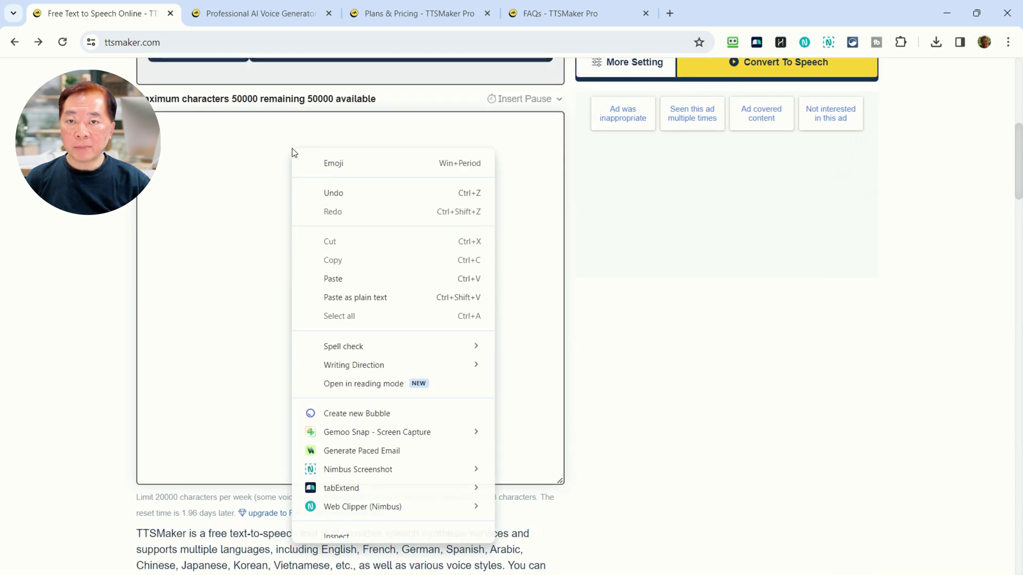
pyautogui.click(349, 297)
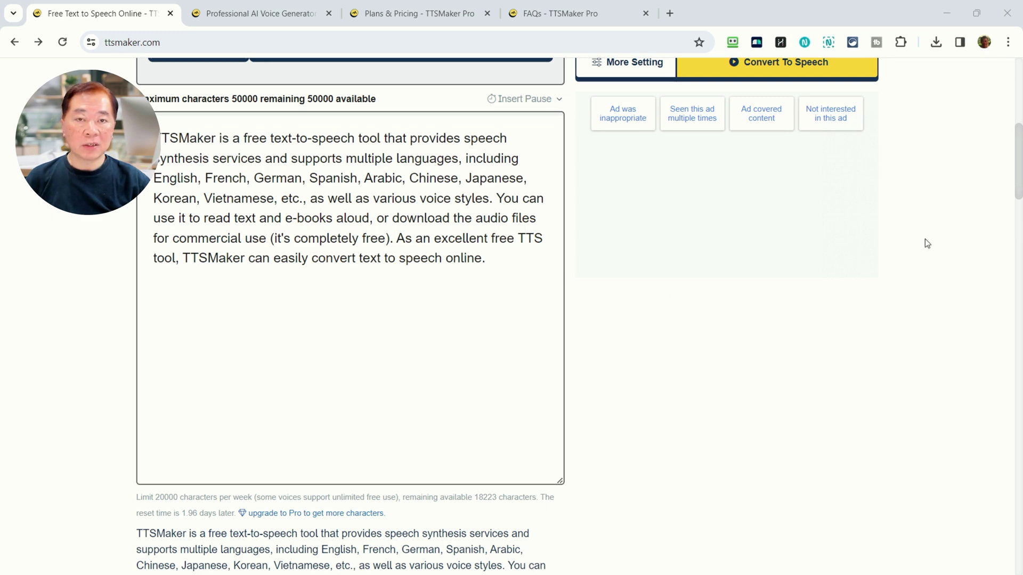
# Play the example clips of the last two voices in the voice list, 663 David and 2666 Liam
pyautogui.scroll(7, 886, 298)
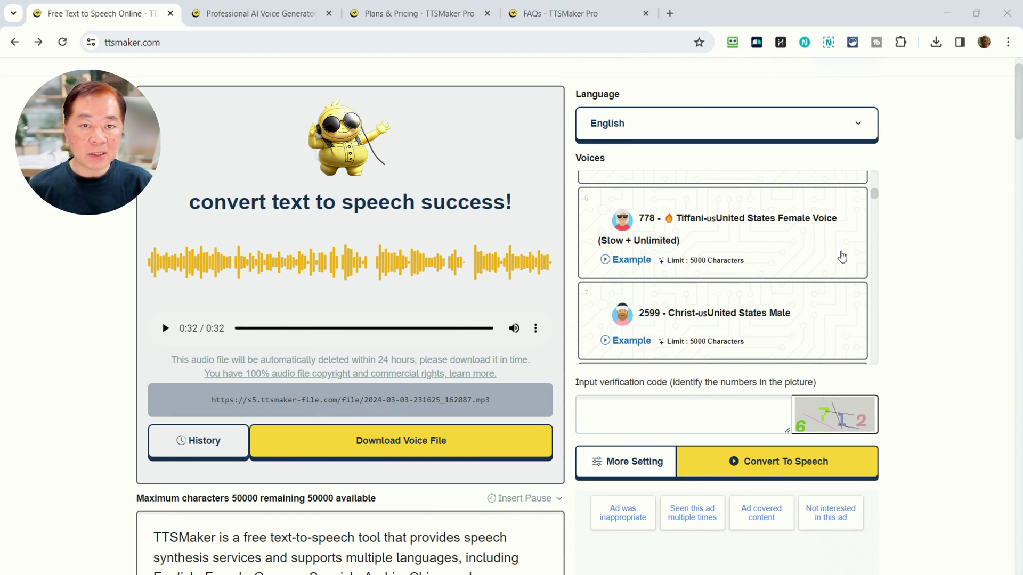
pyautogui.scroll(-20, 758, 261)
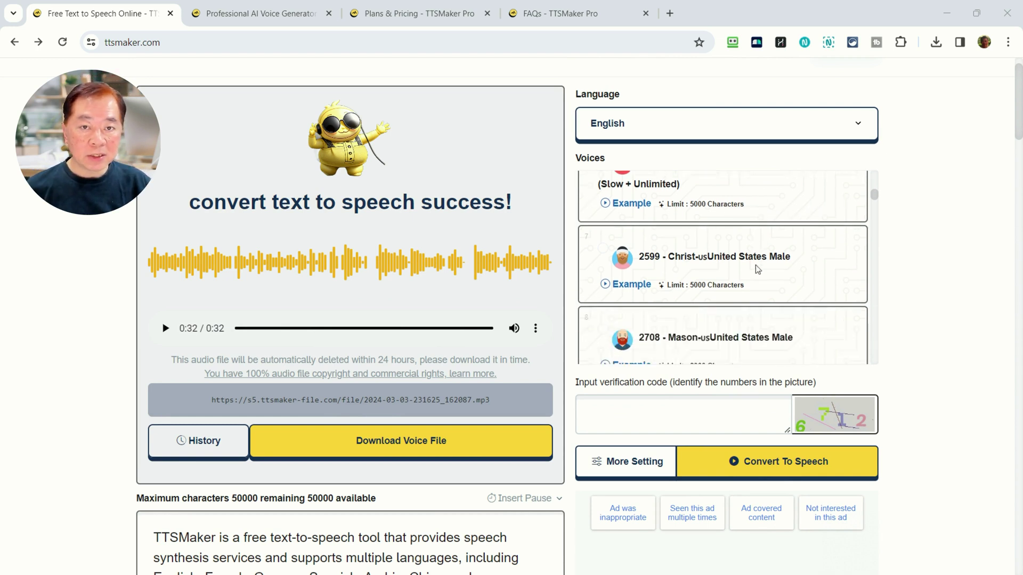
pyautogui.scroll(-20, 758, 271)
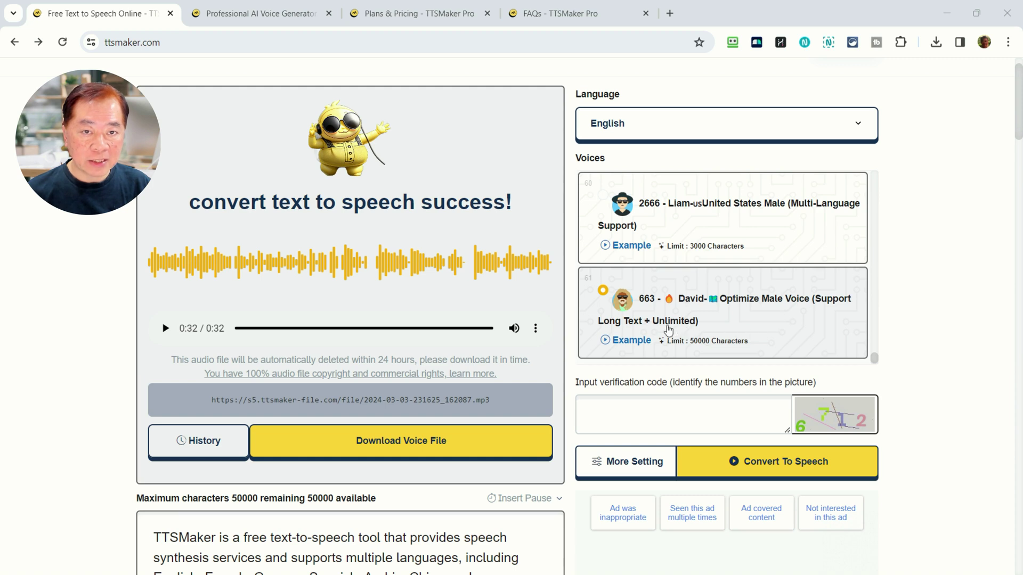
pyautogui.click(625, 341)
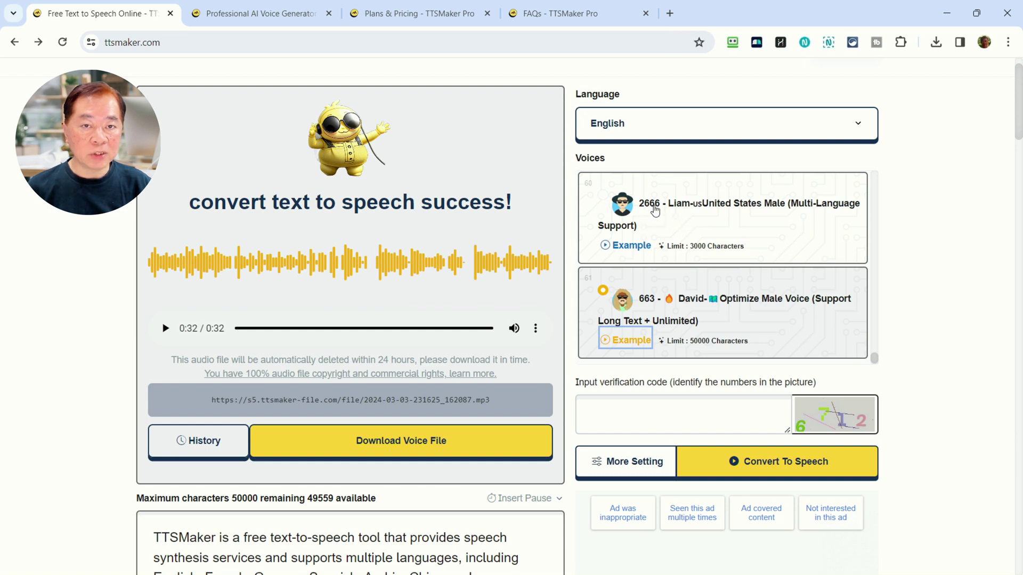
pyautogui.click(613, 248)
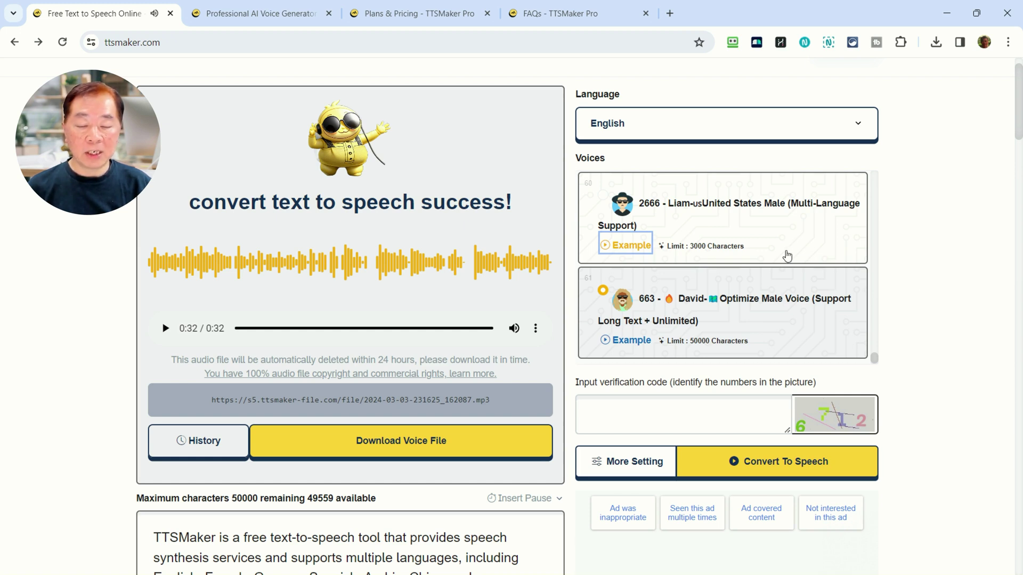
# Play the example clip of the first voice in the list, 148 Alayna, and look at the voices following it
pyautogui.scroll(1, 781, 254)
pyautogui.scroll(10, 782, 254)
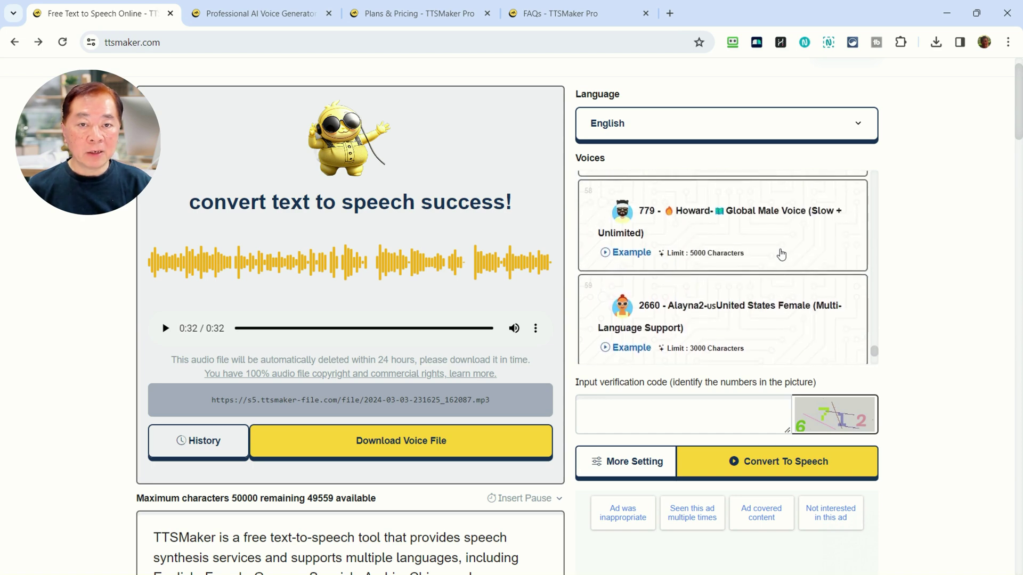
pyautogui.scroll(20, 781, 258)
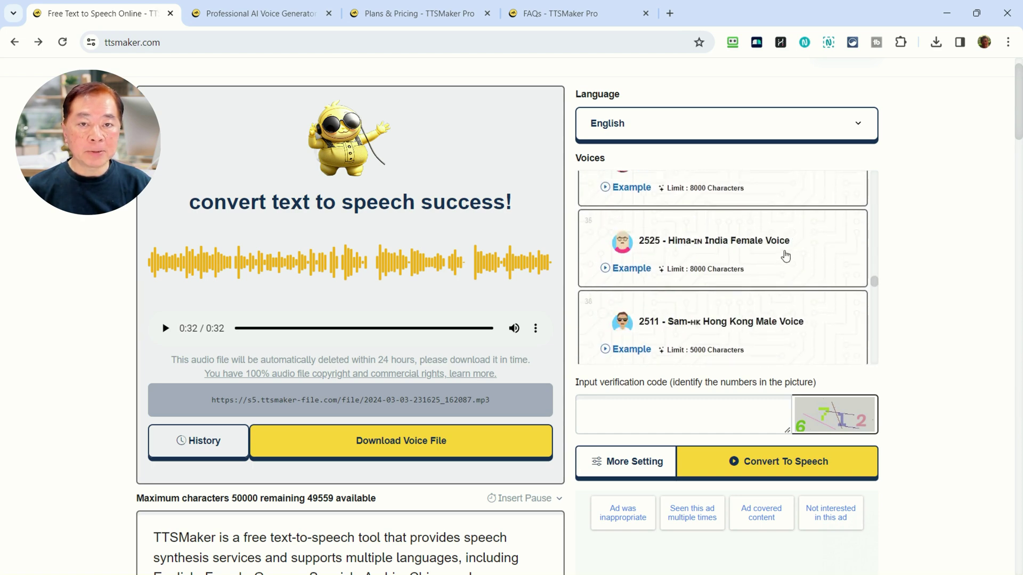
pyautogui.scroll(1, 790, 253)
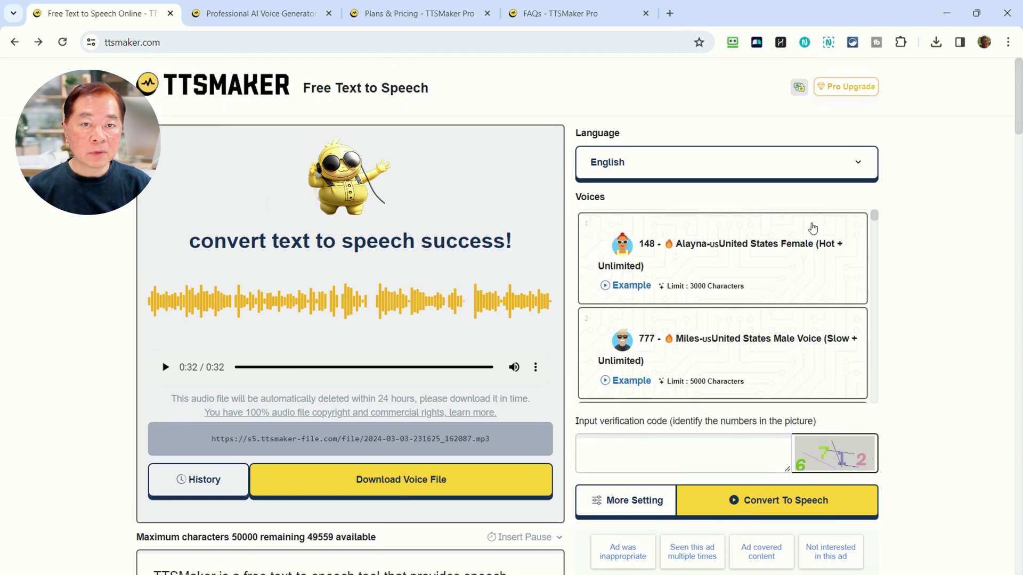
pyautogui.click(623, 288)
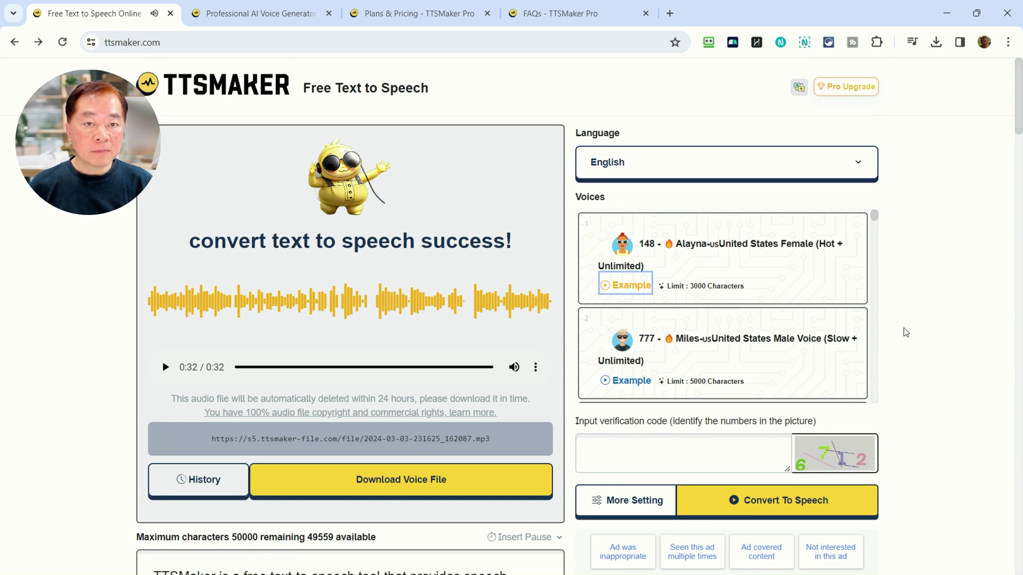
pyautogui.scroll(-2, 780, 345)
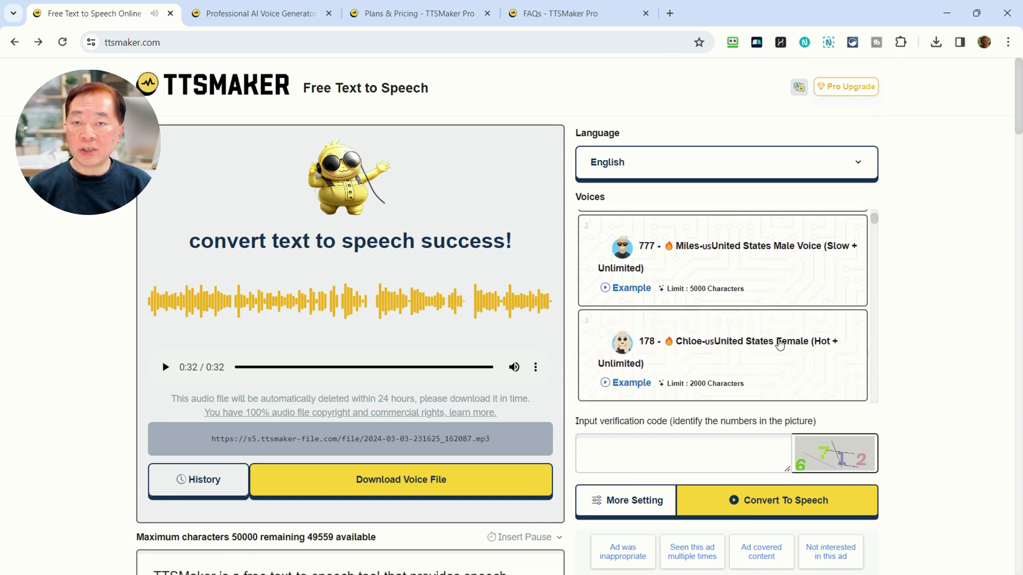
# Enter the verification code from the picture and try to convert the pasted text to speech
pyautogui.scroll(-3, 893, 358)
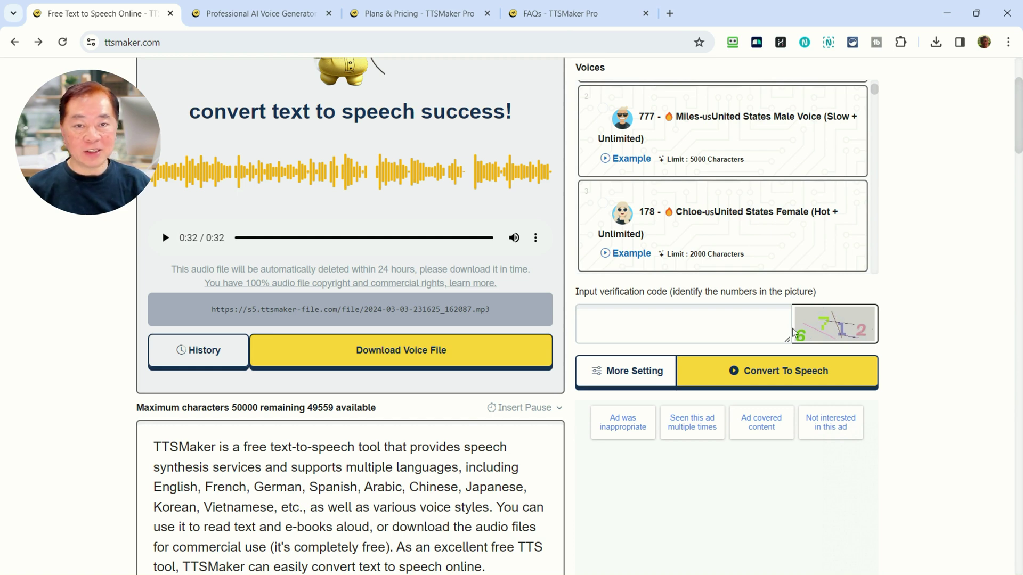
pyautogui.click(740, 328)
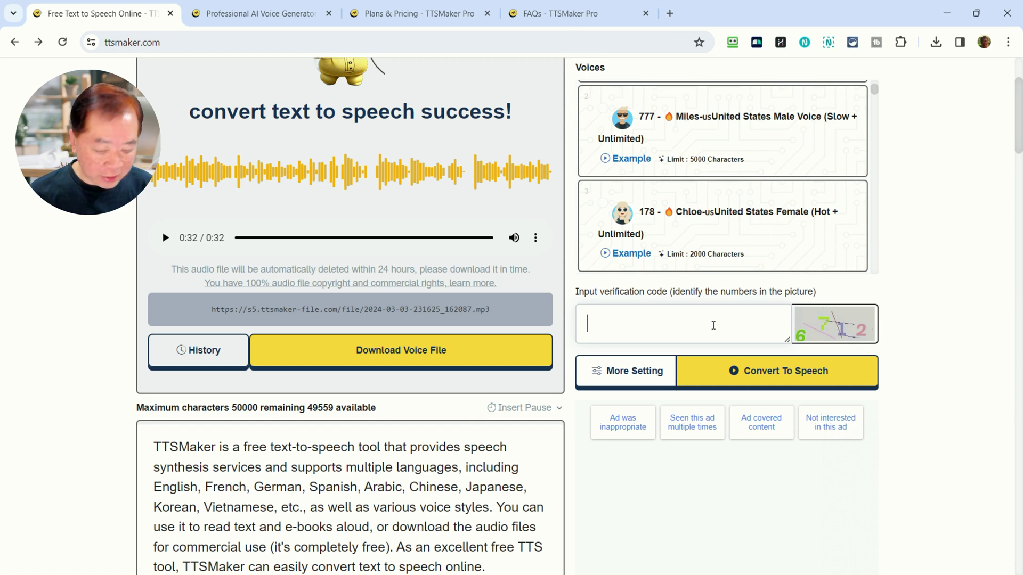
pyautogui.write('6712')
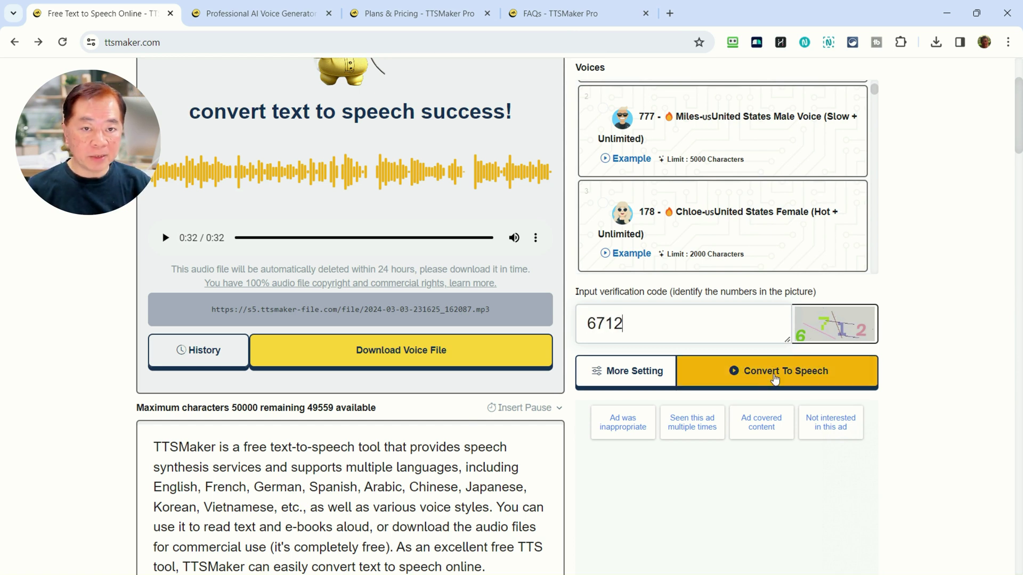
pyautogui.click(775, 373)
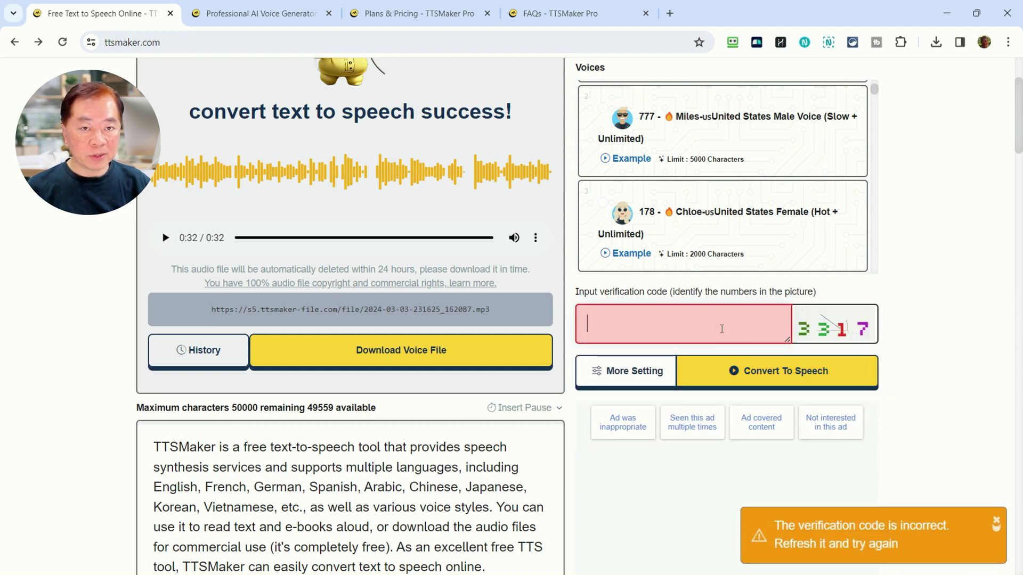
# Enter the refreshed verification code and convert the pasted text to speech with the 663 David voice
pyautogui.write('3317')
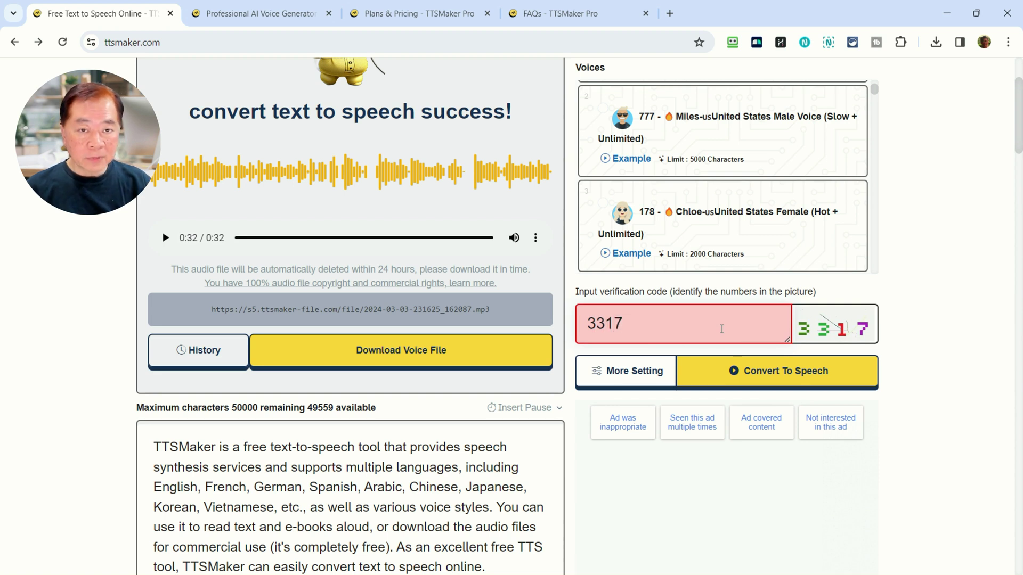
pyautogui.click(787, 376)
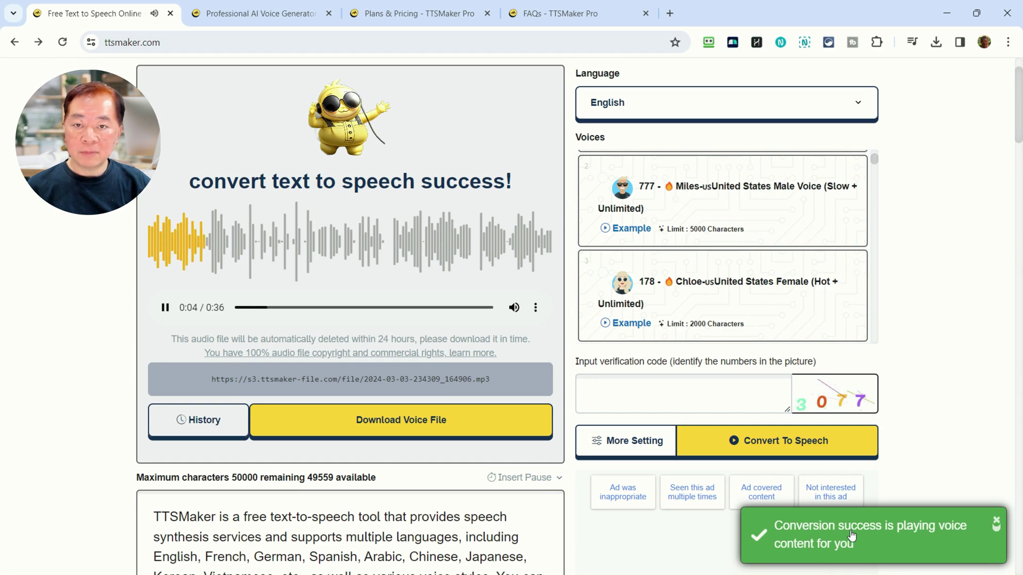
pyautogui.scroll(-5, 963, 453)
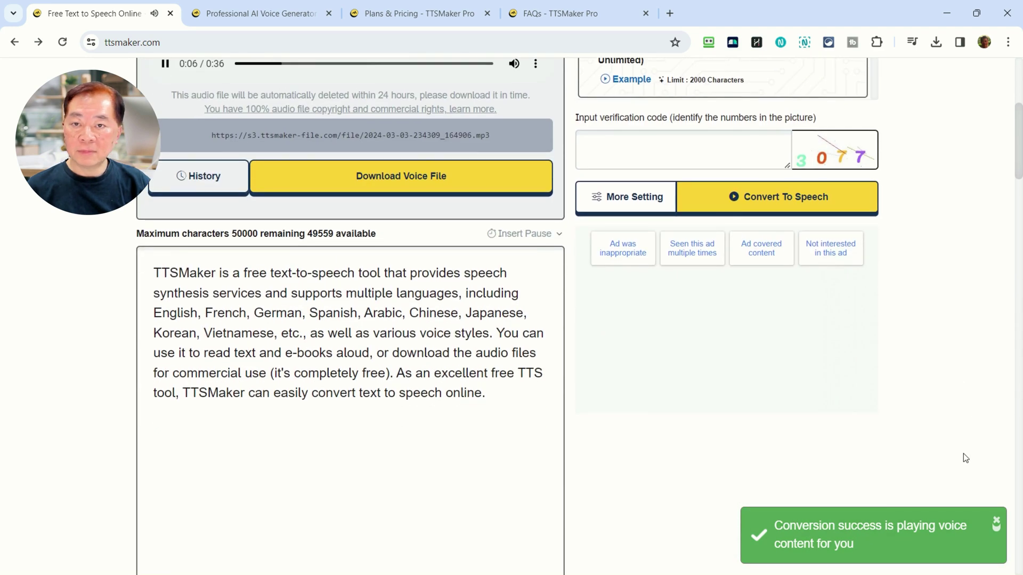
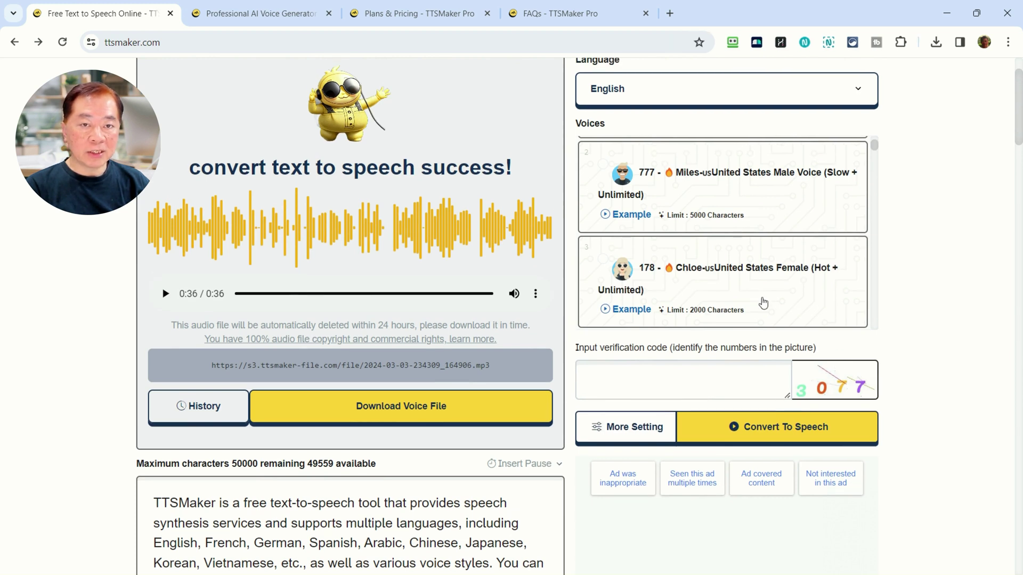
# Select the 178 Chloe United States Female voice, enter the new verification code and convert the text to speech
pyautogui.click(705, 286)
pyautogui.click(710, 378)
pyautogui.write('3077')
pyautogui.click(788, 444)
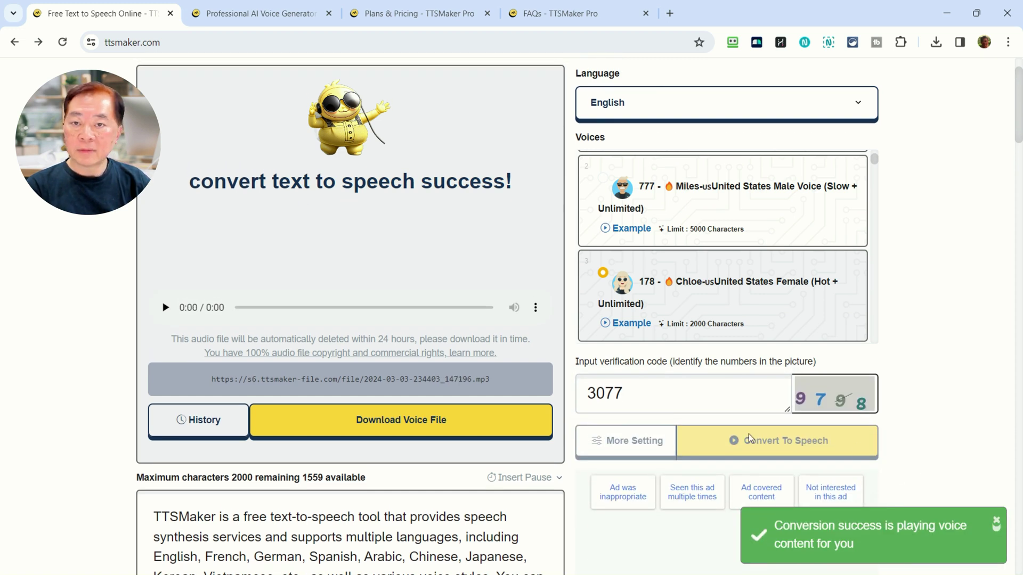
pyautogui.scroll(-3, 609, 450)
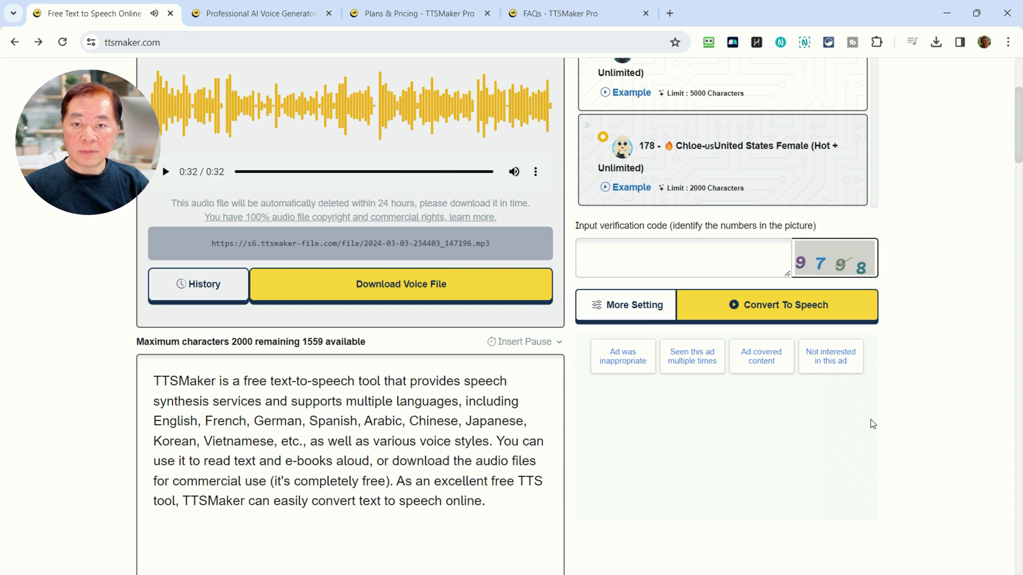
# Download the voice file generated with the Chloe voice
pyautogui.scroll(4, 871, 420)
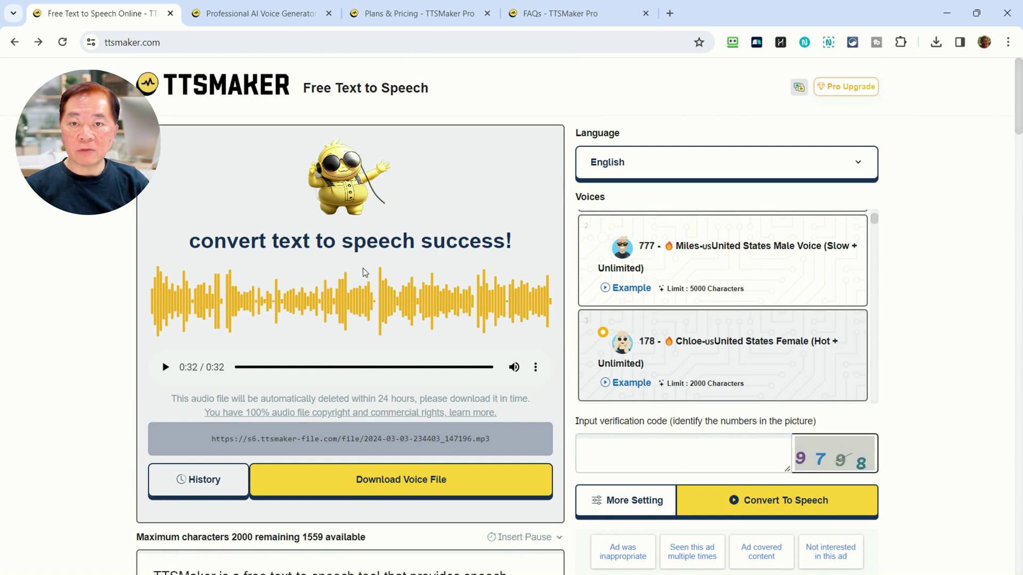
pyautogui.scroll(-2, 349, 351)
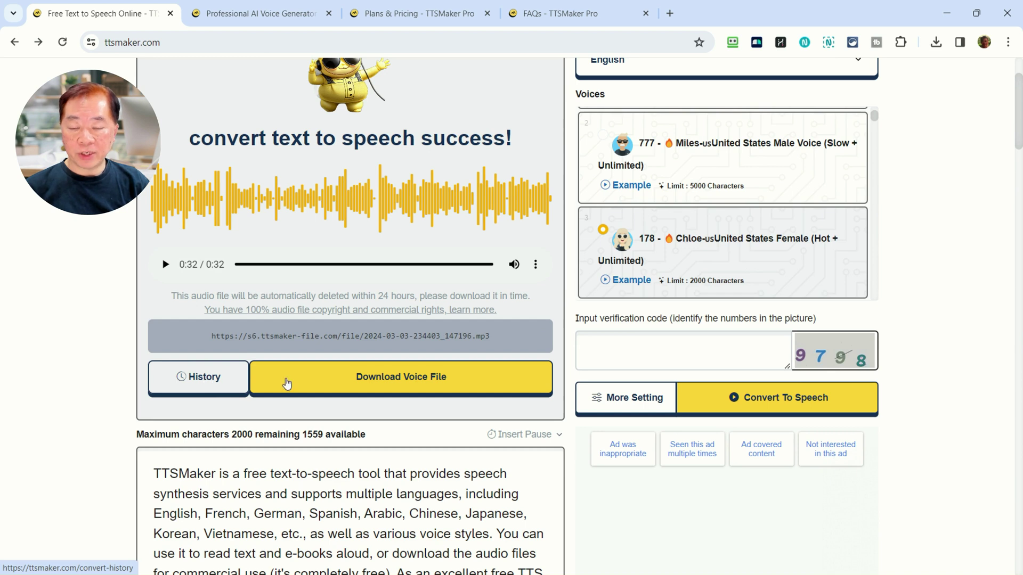
pyautogui.click(396, 379)
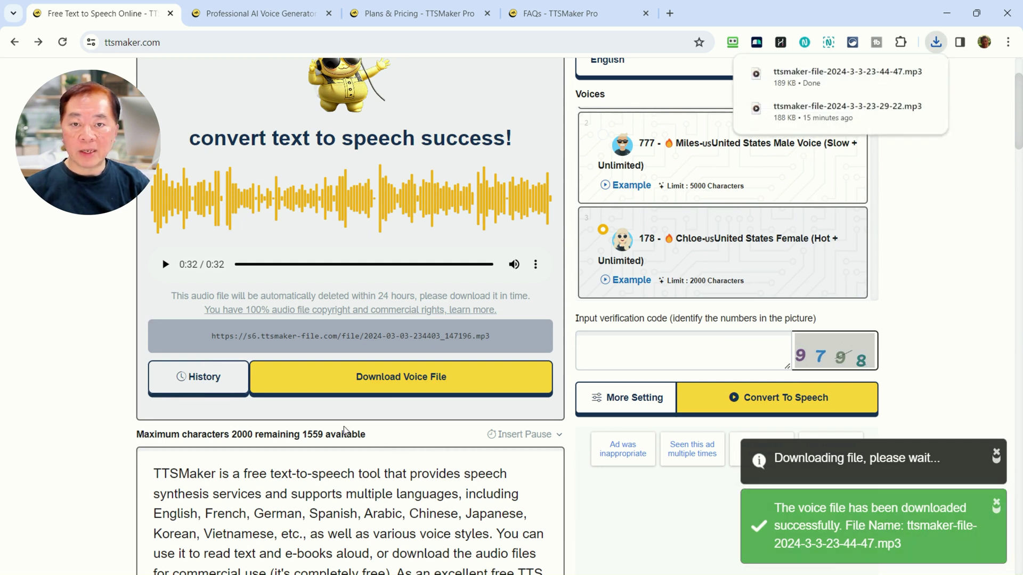
# Open the conversion history and review the stored conversions, their expiry times and download options, dismissing the ad
pyautogui.click(212, 383)
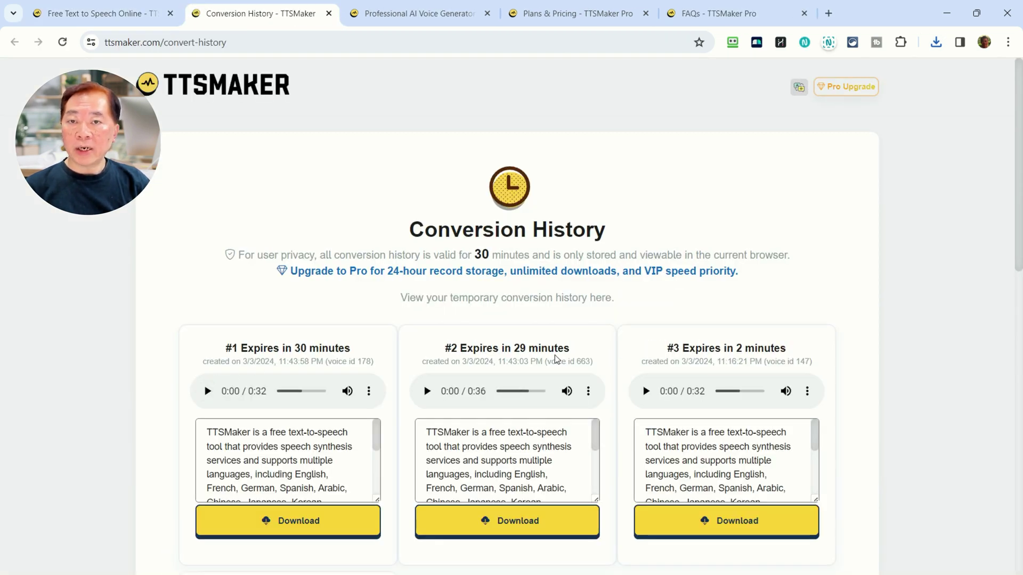
pyautogui.scroll(-1, 678, 386)
pyautogui.scroll(-4, 678, 386)
pyautogui.scroll(-3, 753, 398)
pyautogui.scroll(4, 754, 399)
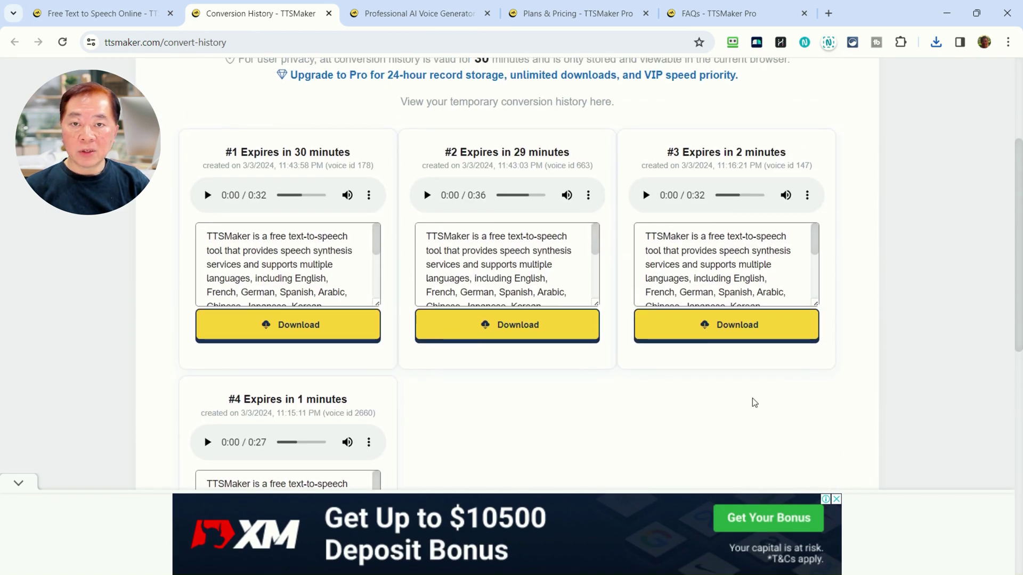
pyautogui.scroll(4, 755, 402)
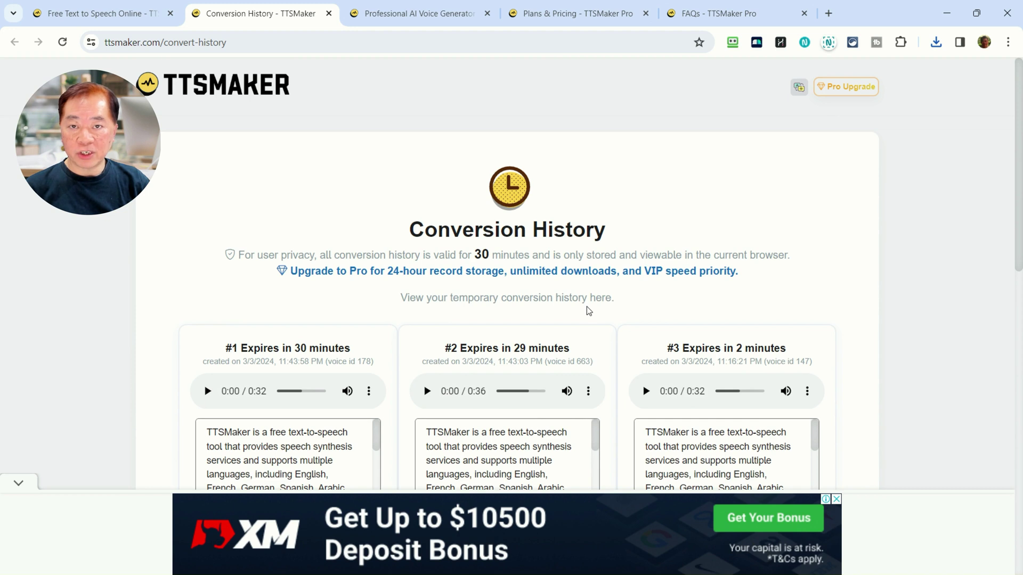
pyautogui.scroll(-2, 588, 317)
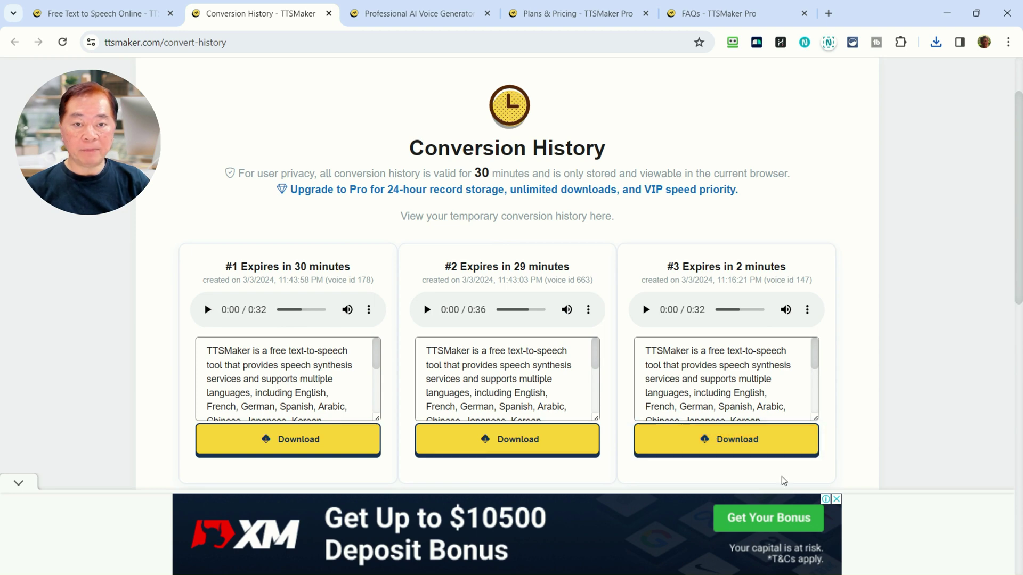
pyautogui.click(837, 501)
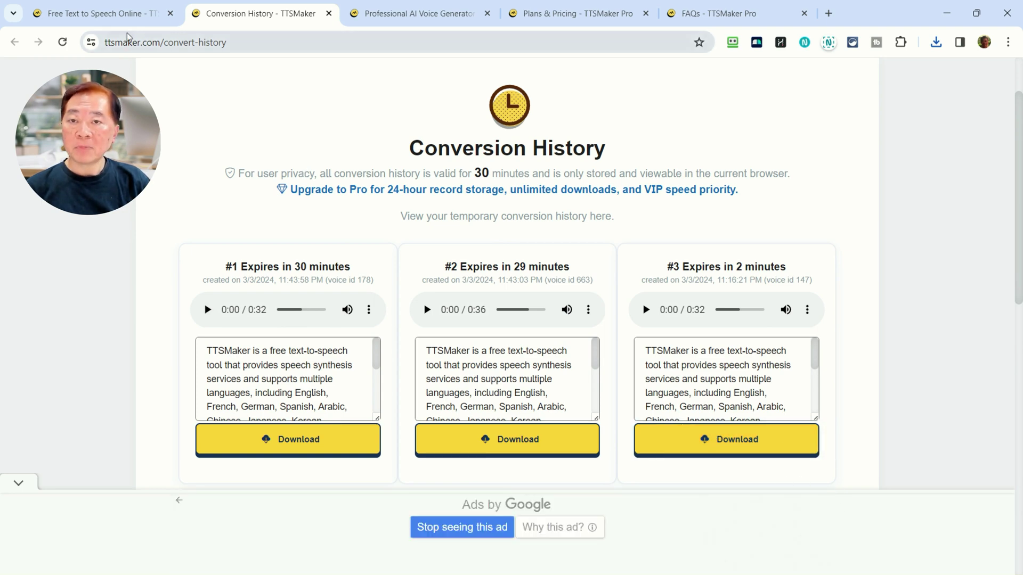
# Return to the free text-to-speech page and open the additional conversion settings
pyautogui.click(121, 12)
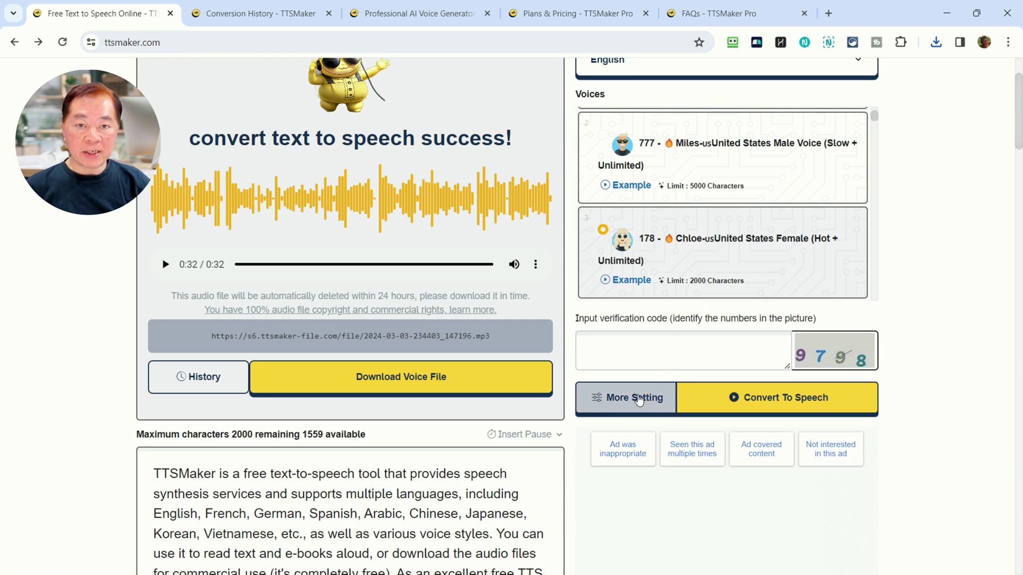
pyautogui.scroll(-2, 638, 399)
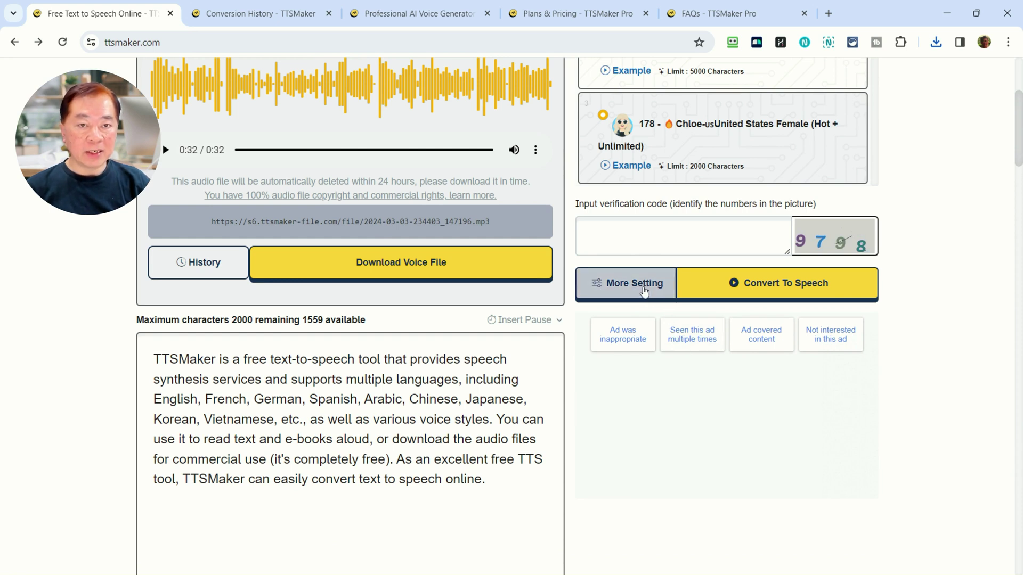
pyautogui.click(644, 290)
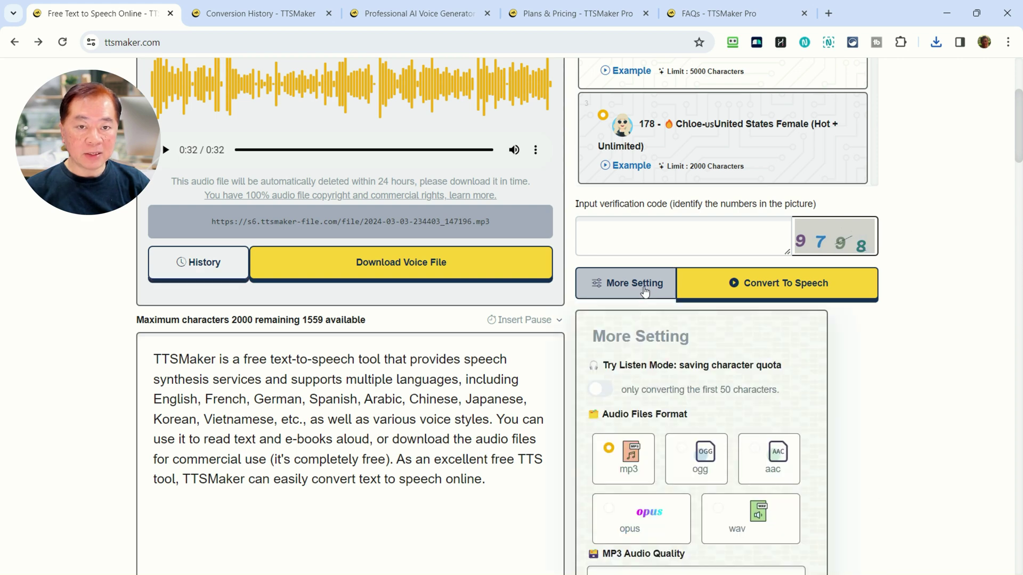
pyautogui.scroll(-3, 853, 390)
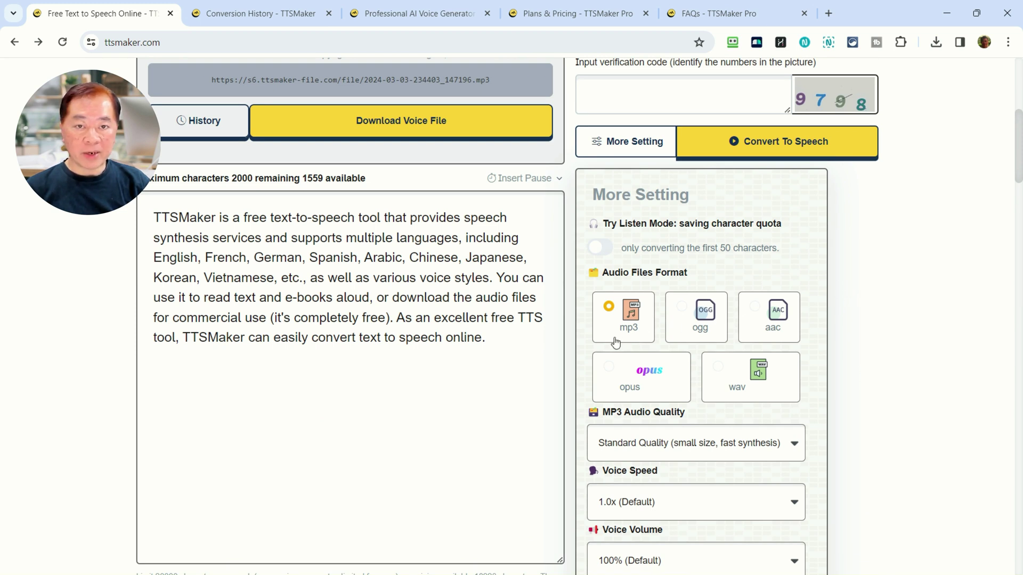
# Try the ogg, aac, opus and wav audio file formats, then set the format back to mp3
pyautogui.click(702, 319)
pyautogui.click(771, 319)
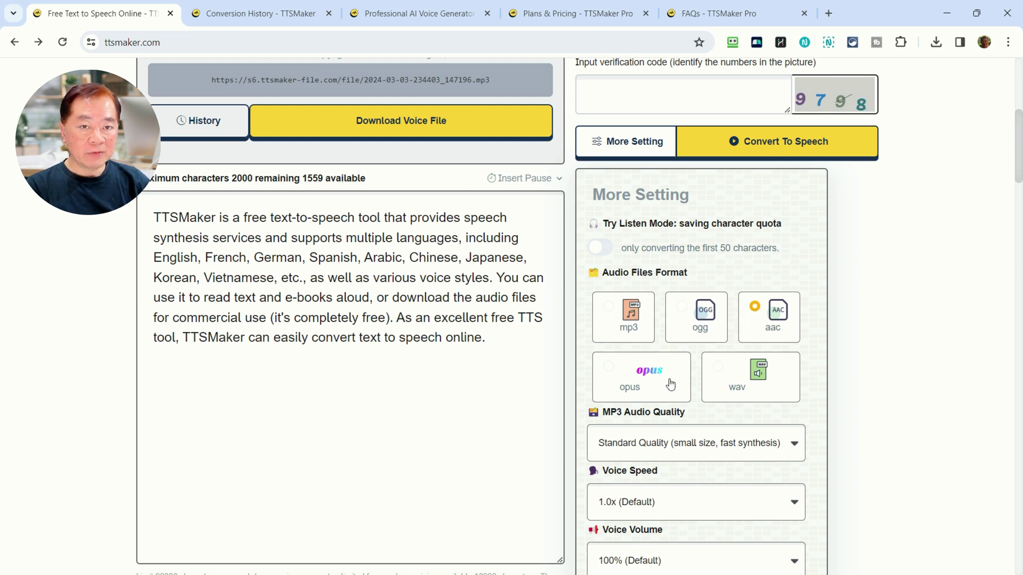
pyautogui.click(644, 392)
pyautogui.click(753, 382)
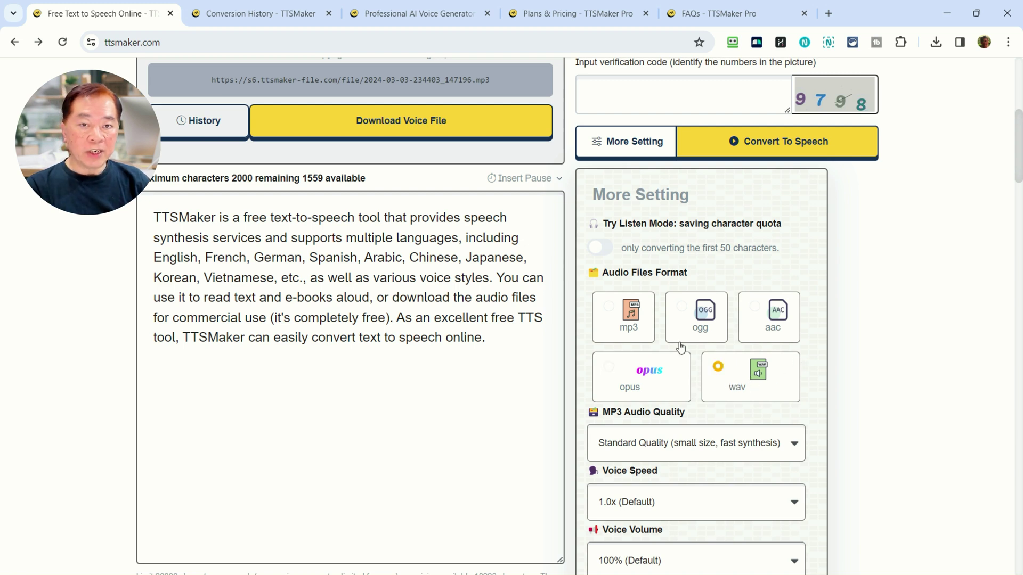
pyautogui.click(632, 328)
# Examine the MP3 audio quality options and the voice speed options, choosing 1.0x (Default) as the speed
pyautogui.scroll(-2, 670, 364)
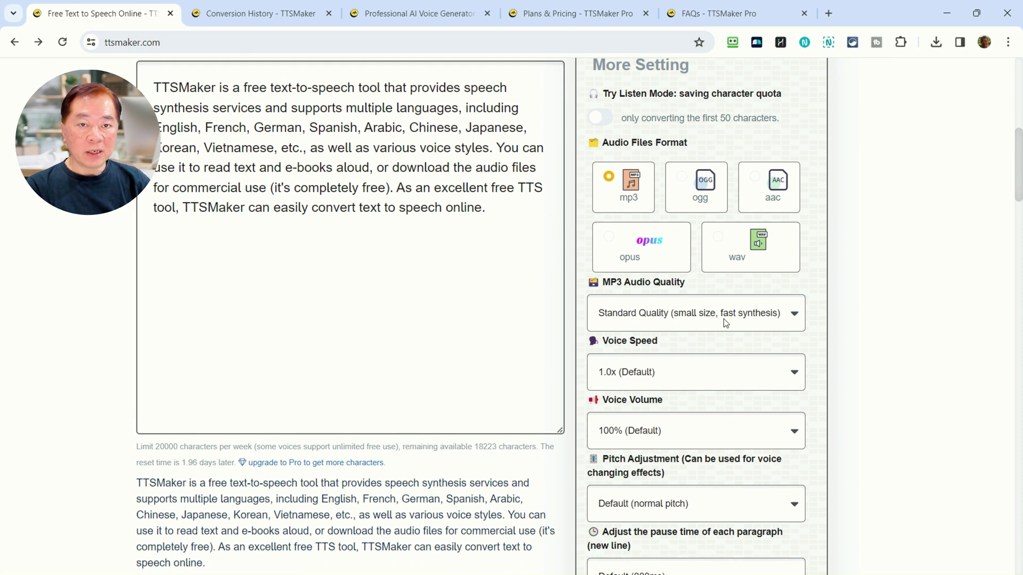
pyautogui.click(723, 319)
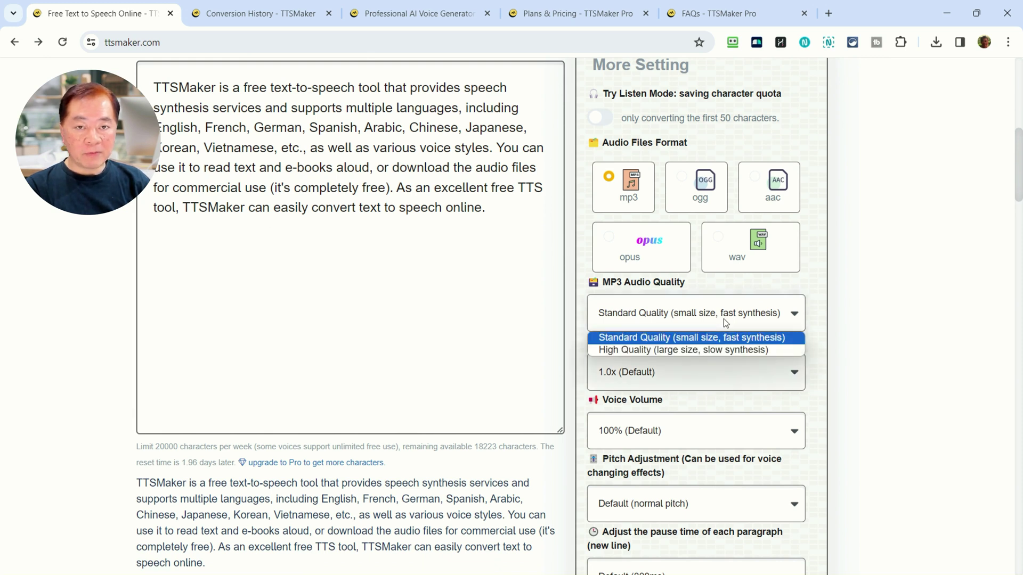
pyautogui.click(711, 318)
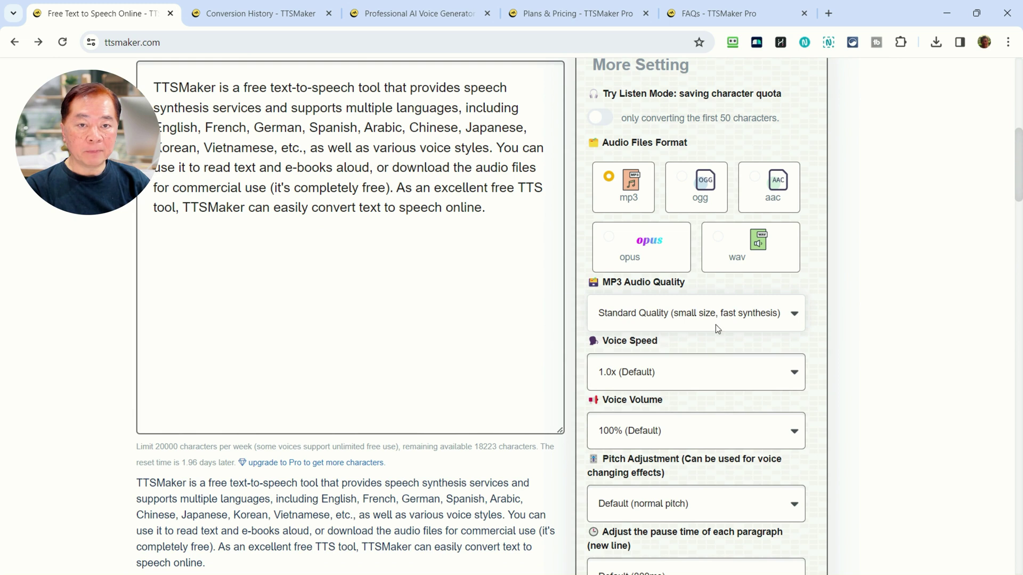
pyautogui.click(717, 372)
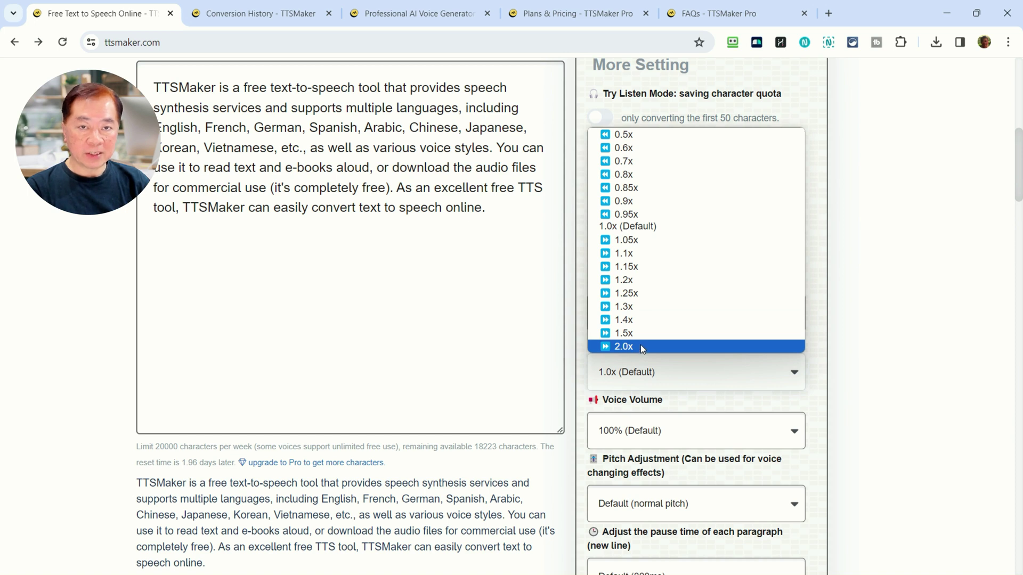
pyautogui.click(636, 228)
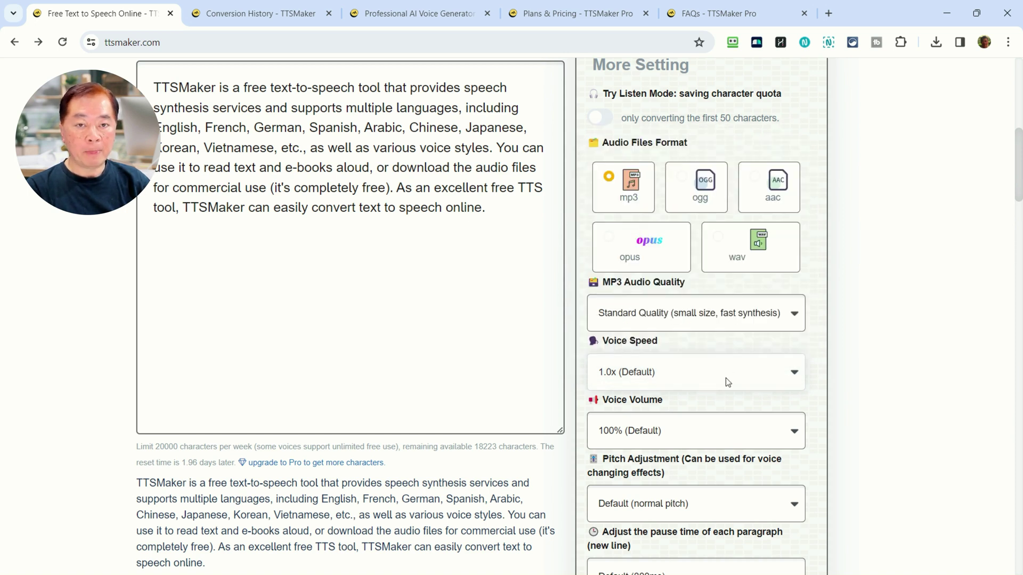
# Examine the available options for voice volume, pitch adjustment and paragraph pause time
pyautogui.scroll(-3, 725, 376)
pyautogui.click(730, 293)
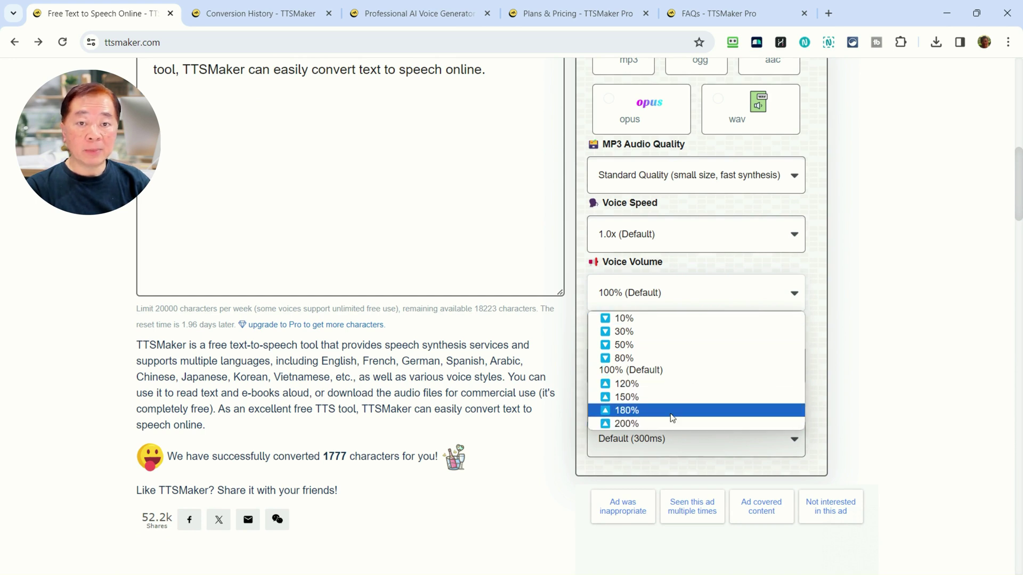
pyautogui.click(671, 294)
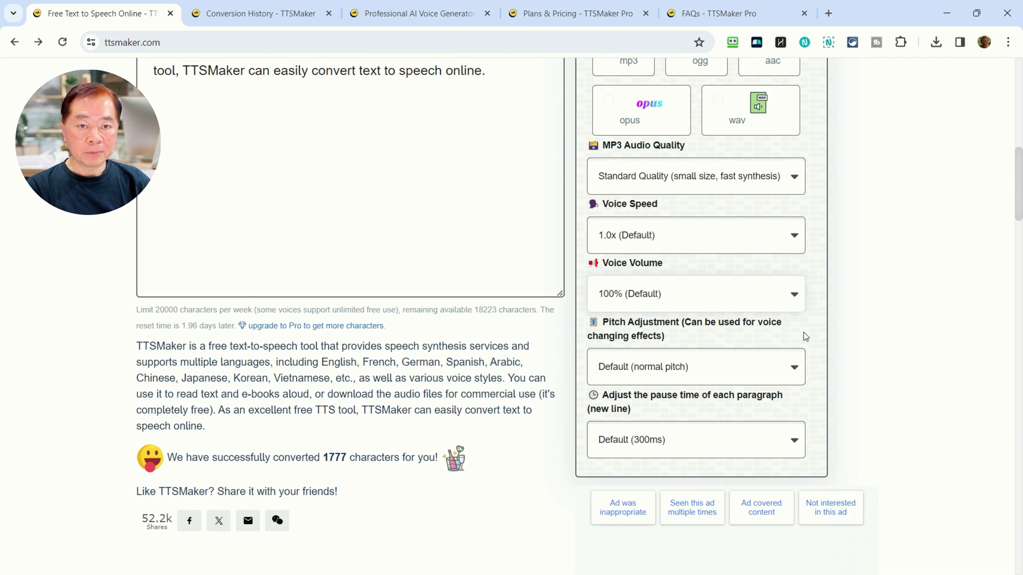
pyautogui.scroll(-1, 752, 383)
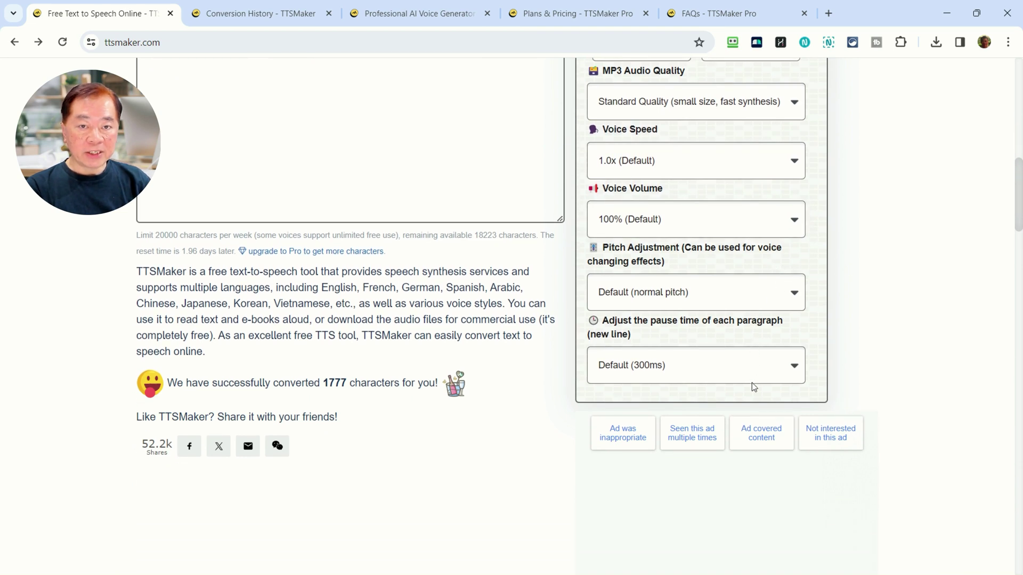
pyautogui.click(669, 295)
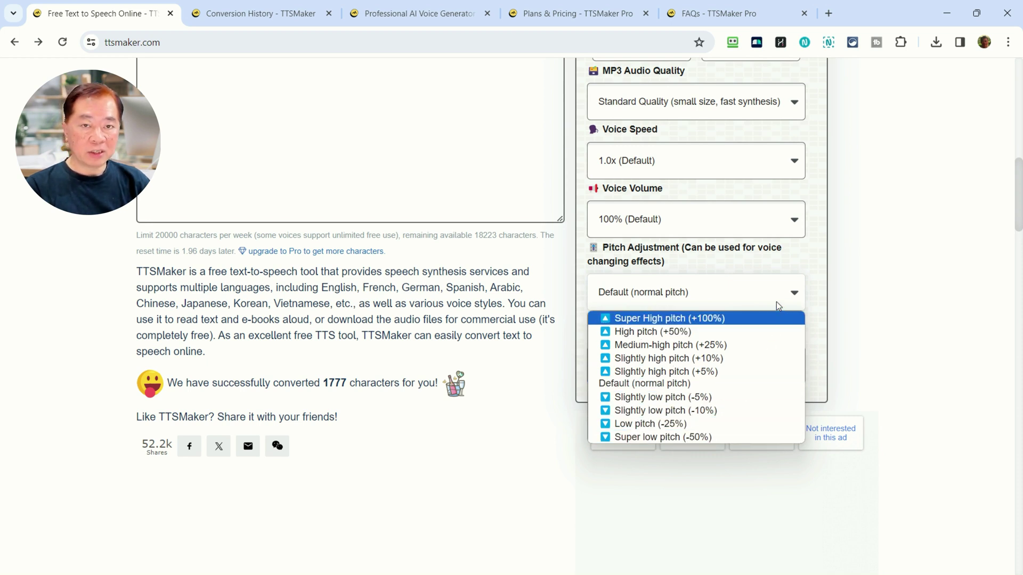
pyautogui.click(842, 308)
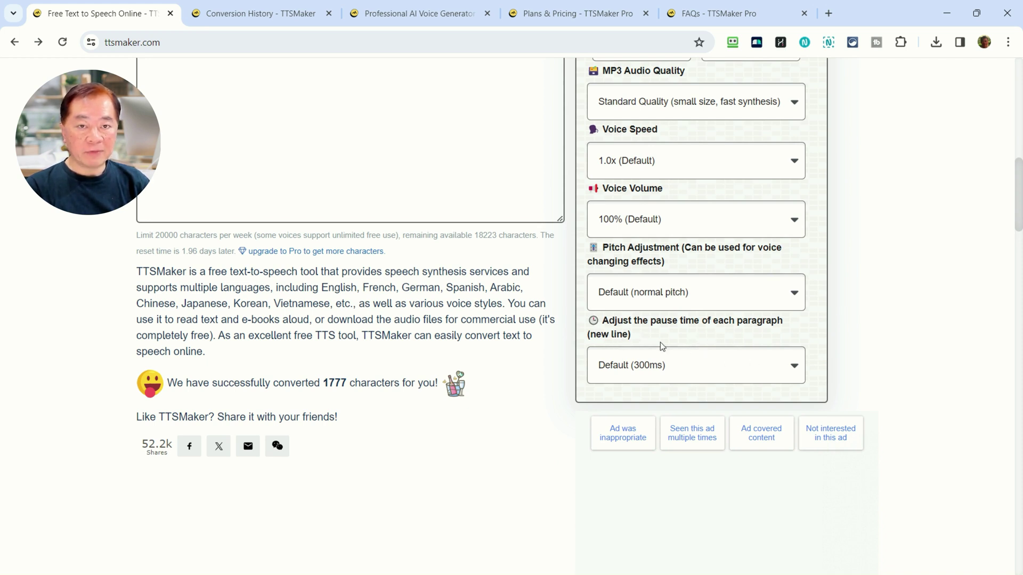
pyautogui.click(643, 367)
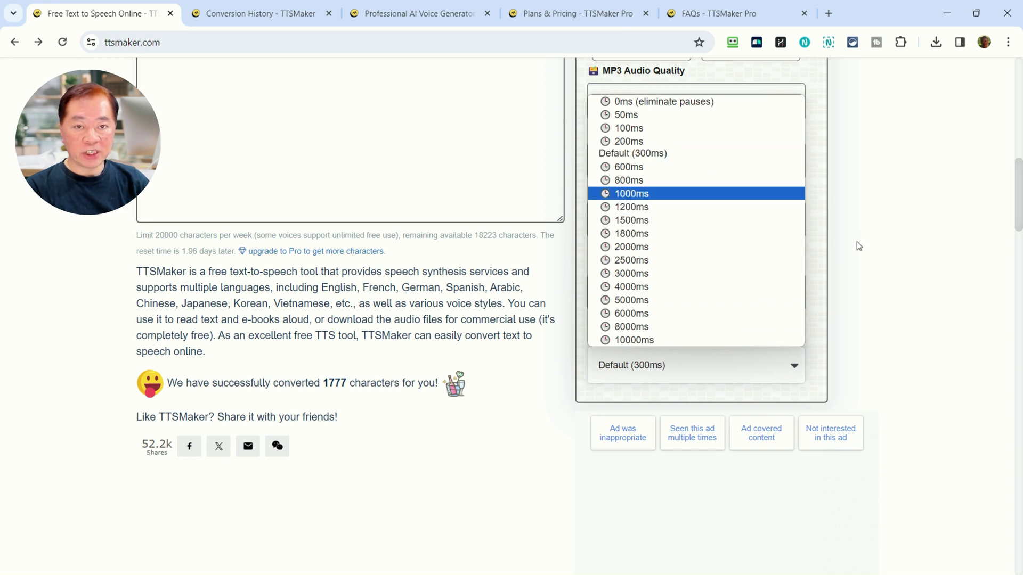
pyautogui.click(819, 269)
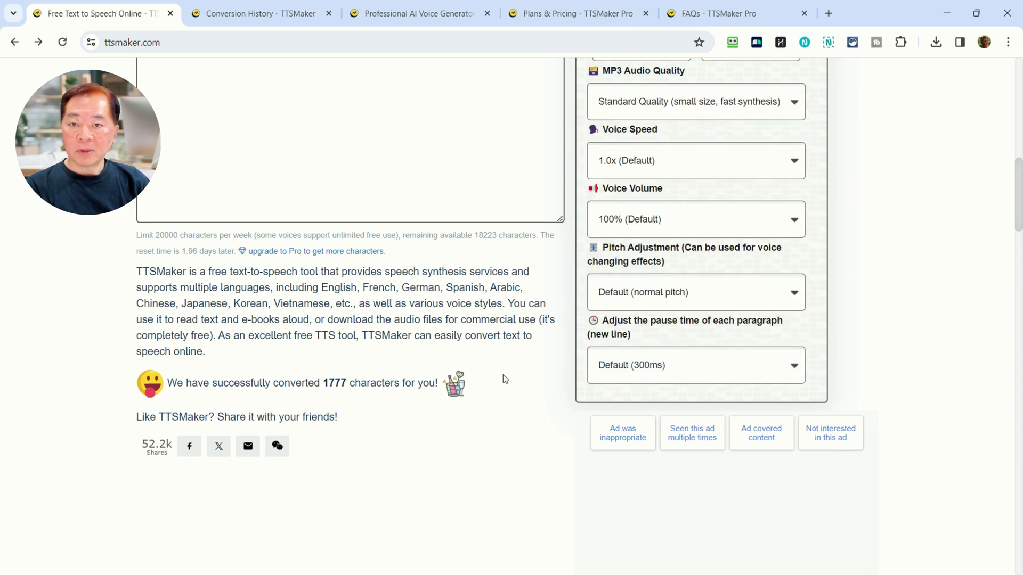
# Replace the entire English sample text with the copied Chinese version, pasted as plain text
pyautogui.scroll(8, 506, 384)
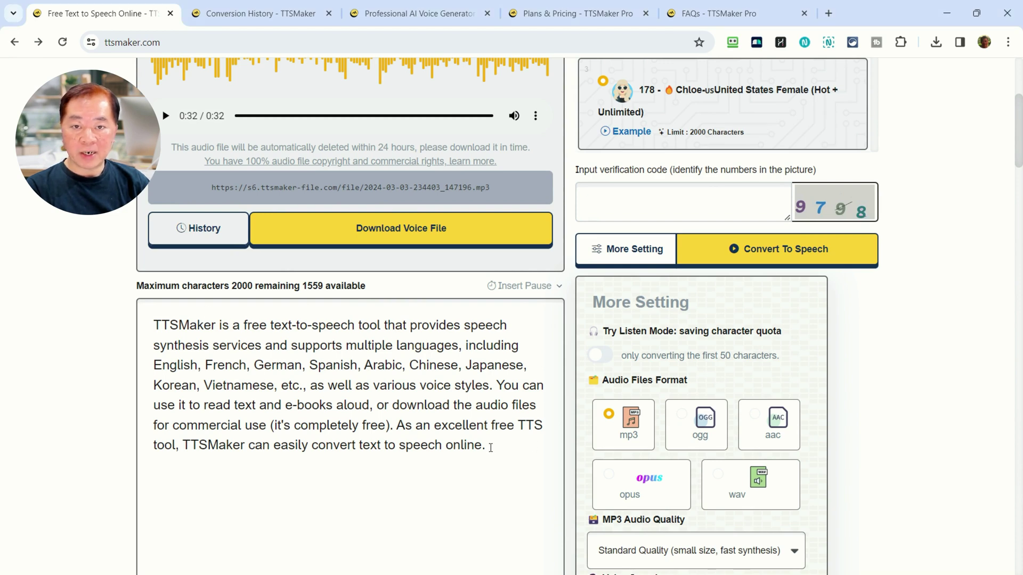
pyautogui.moveTo(490, 448); pyautogui.dragTo(126, 315)
pyautogui.rightClick(253, 336)
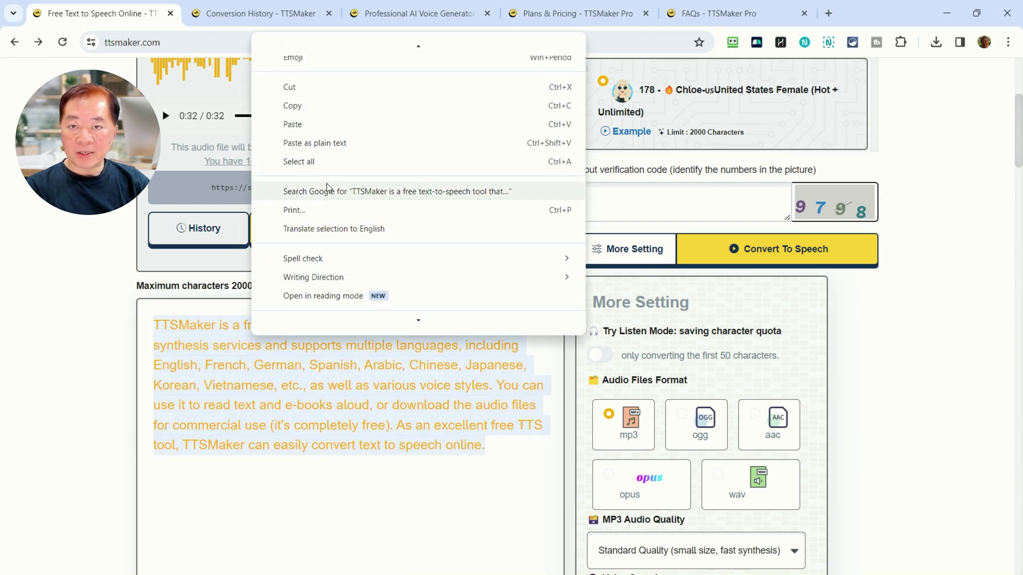
pyautogui.click(320, 147)
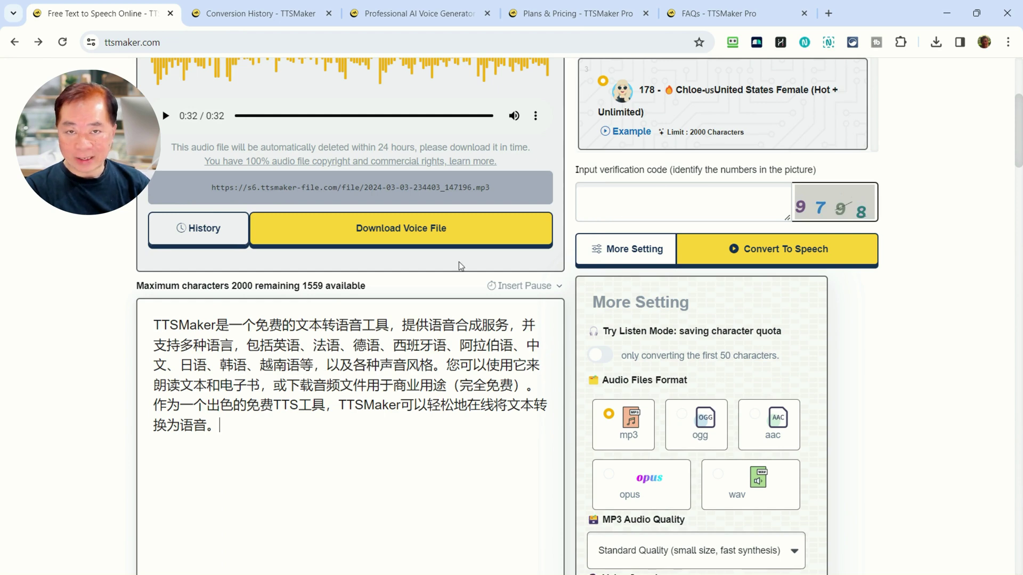
# Set the language to Simplified and Traditional Chinese and play the examples of the 204 Xiao and 999 Fy voices
pyautogui.scroll(3, 893, 296)
pyautogui.scroll(3, 876, 295)
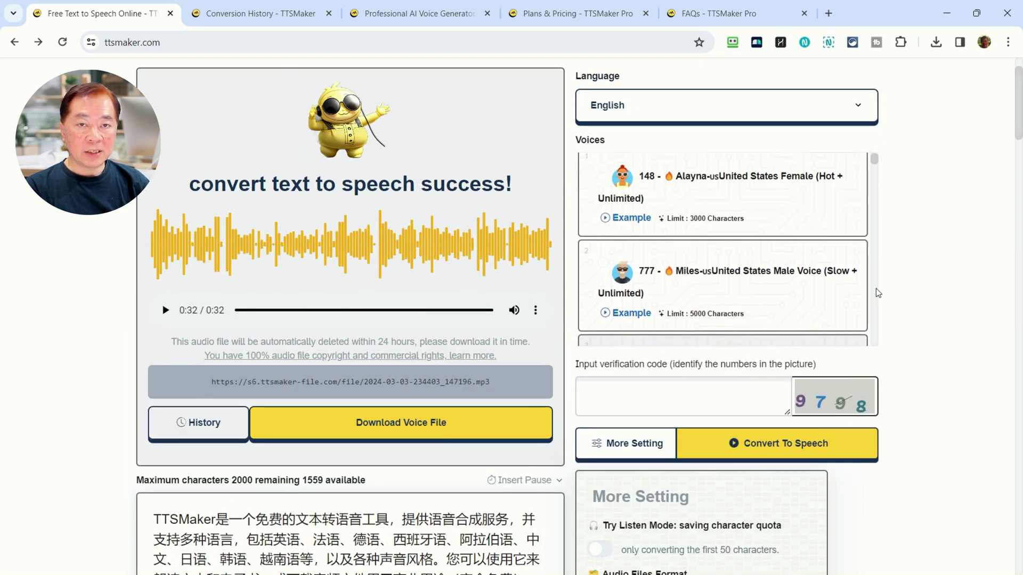
pyautogui.click(864, 140)
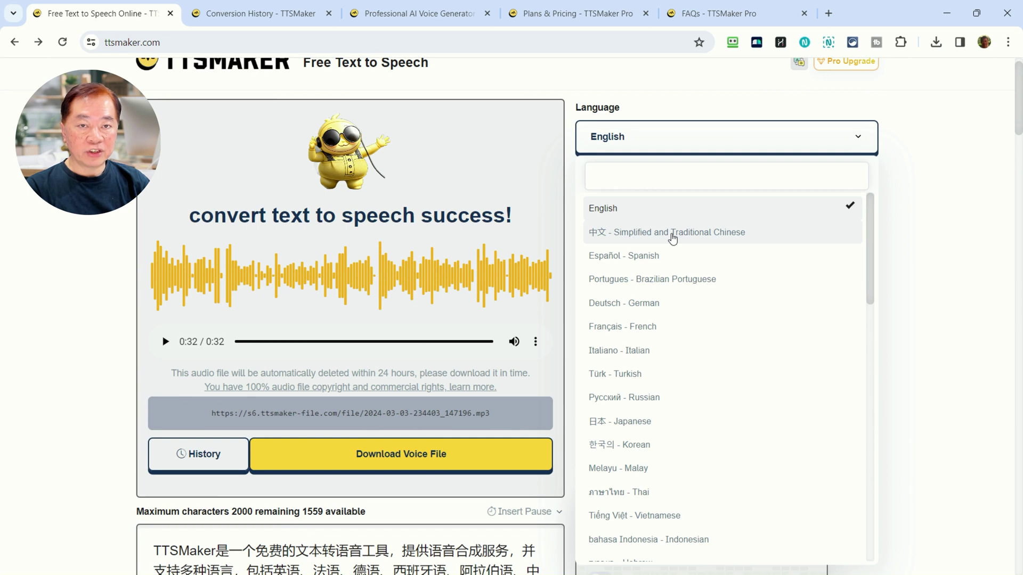
pyautogui.click(672, 234)
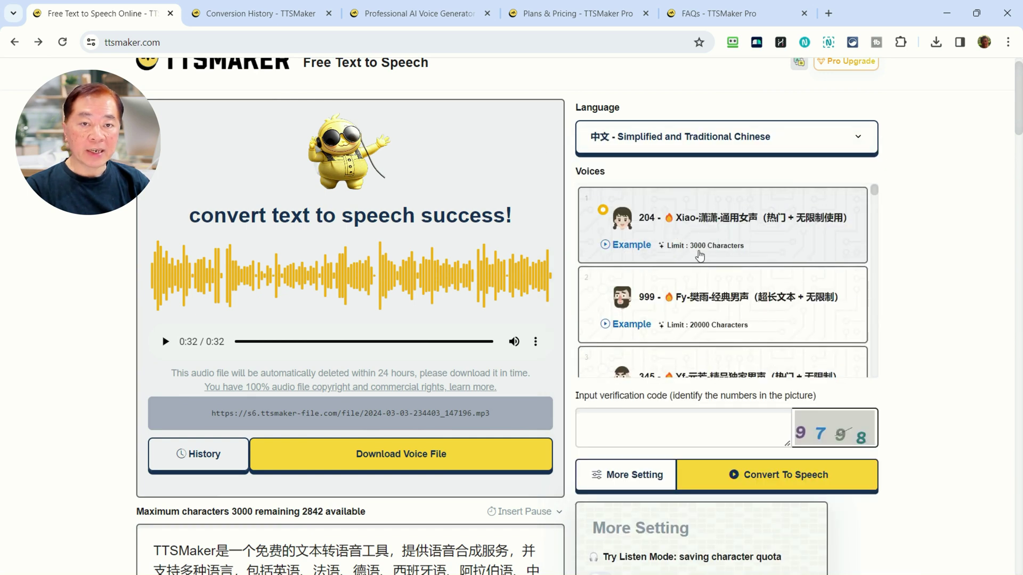
pyautogui.click(608, 246)
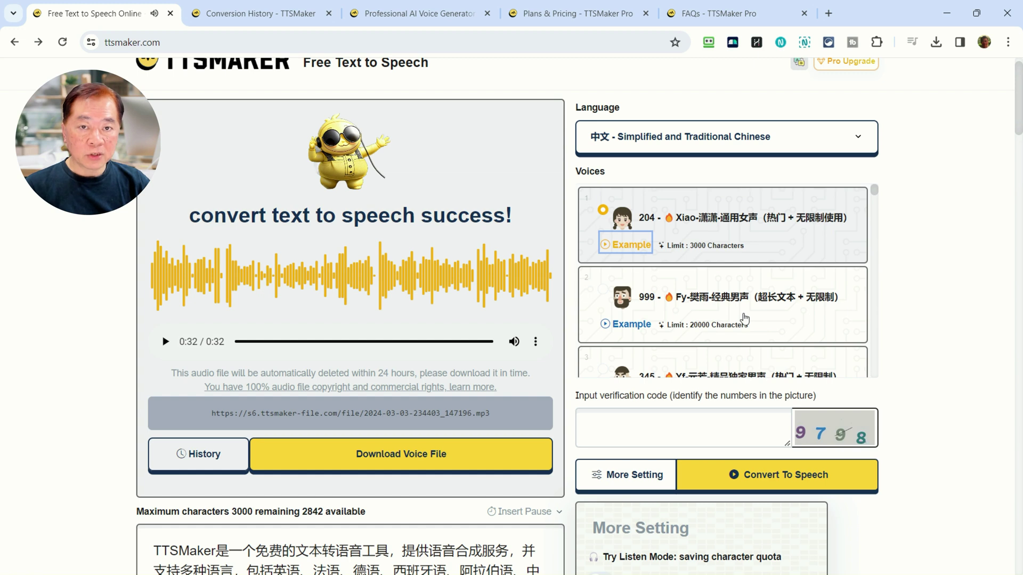
pyautogui.click(608, 326)
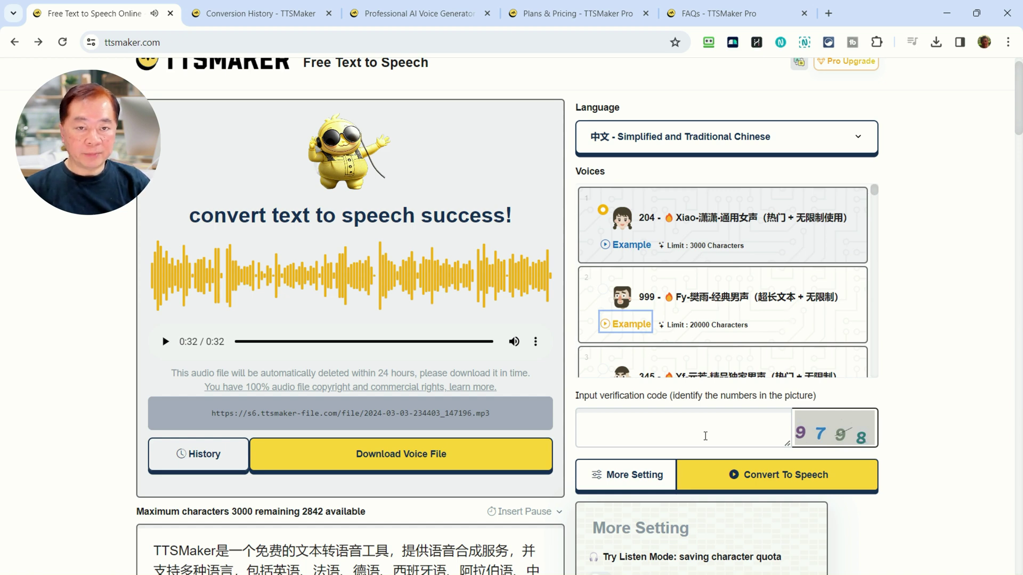
# Enter the verification code from the picture and convert the Chinese text to speech with the 204 Xiao voice
pyautogui.click(771, 409)
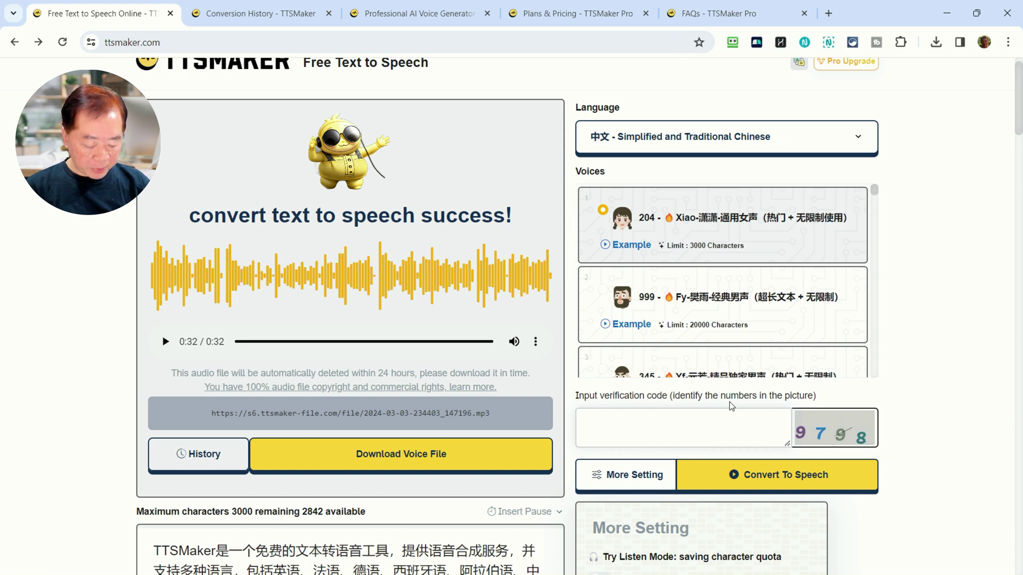
pyautogui.write('9798')
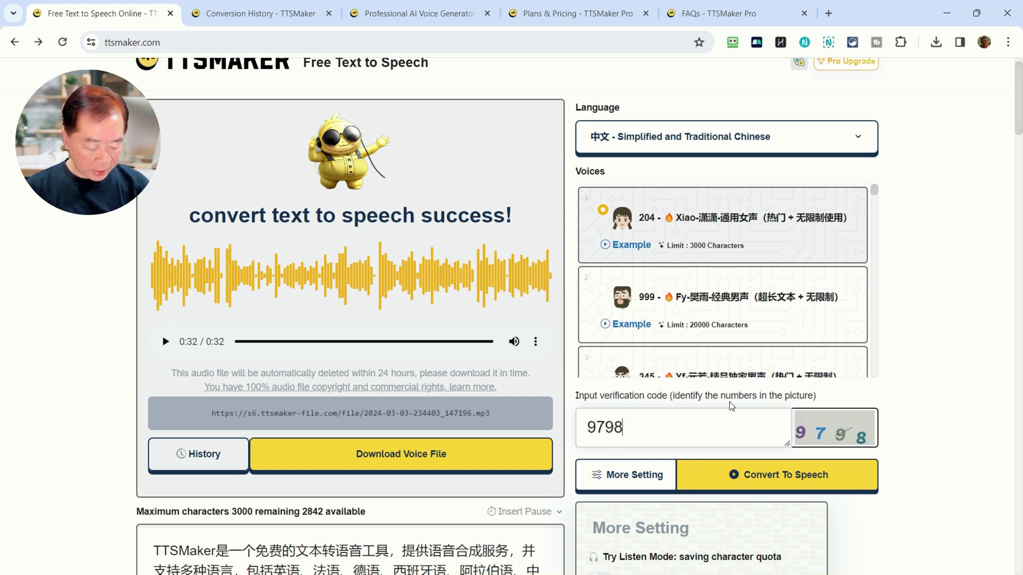
pyautogui.click(759, 482)
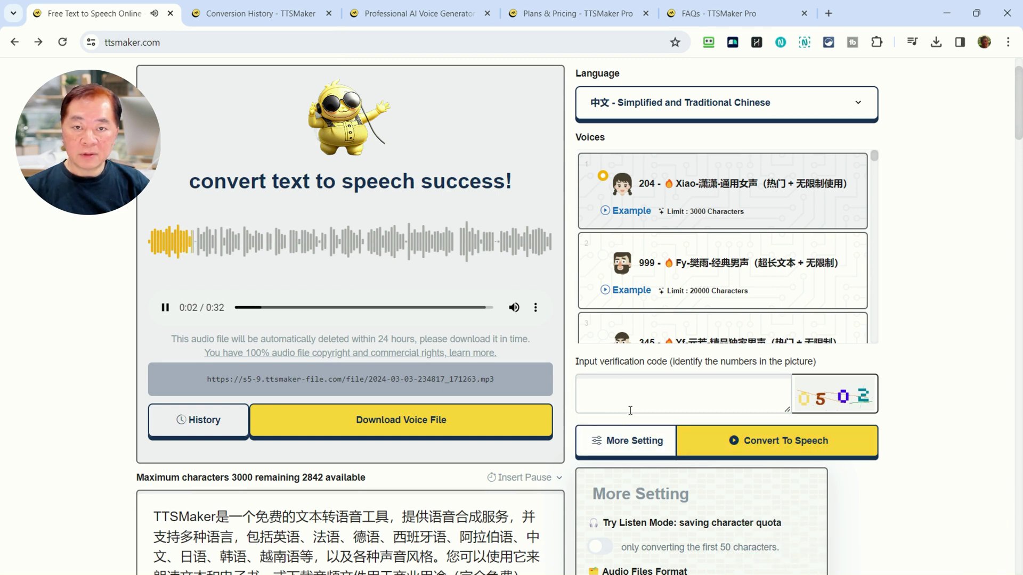
pyautogui.scroll(-1, 630, 411)
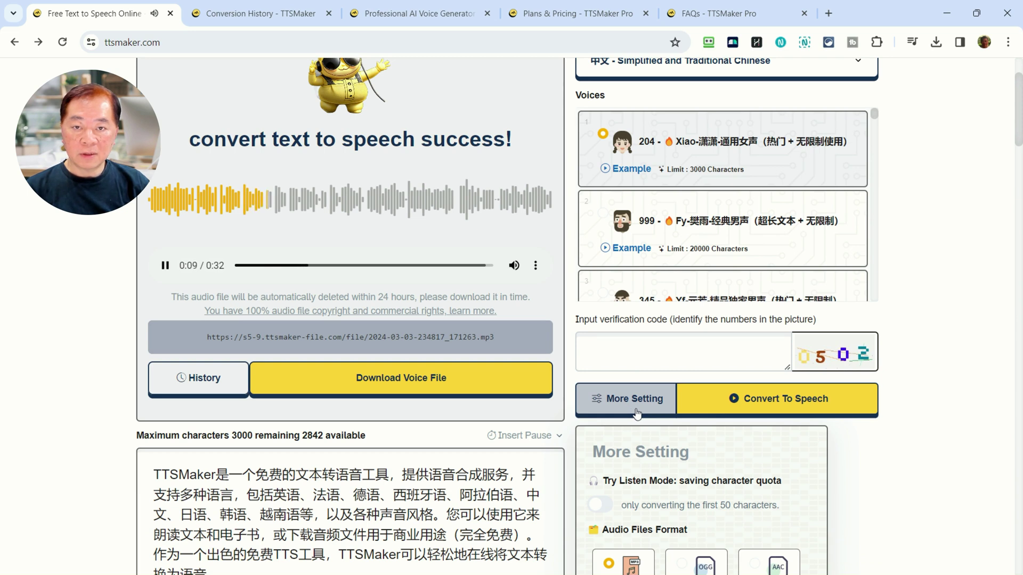
# Select the 999 Fy voice, enter the verification code from the picture and convert the Chinese text to speech
pyautogui.scroll(-3, 635, 415)
pyautogui.scroll(-2, 634, 419)
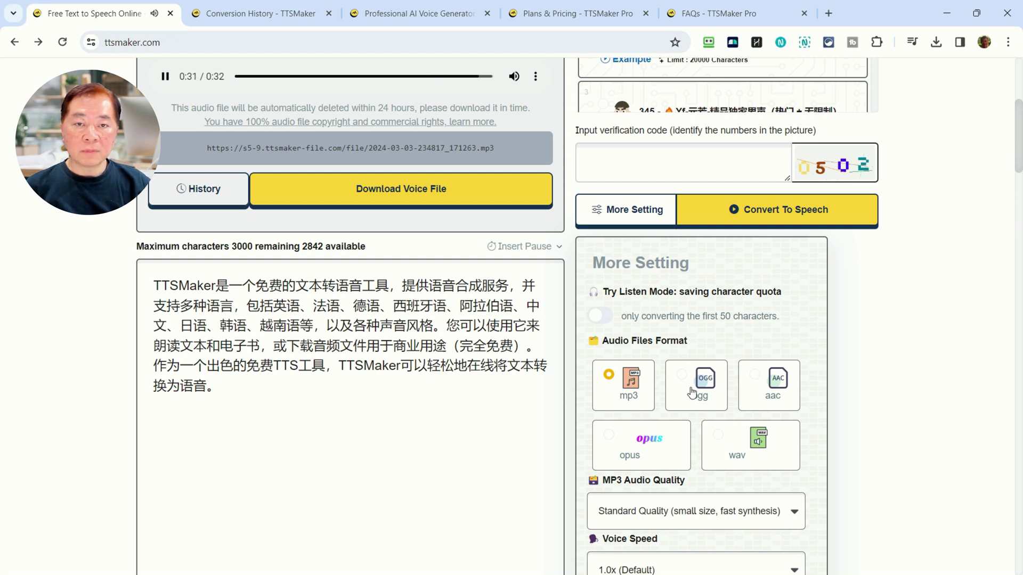
pyautogui.scroll(4, 778, 438)
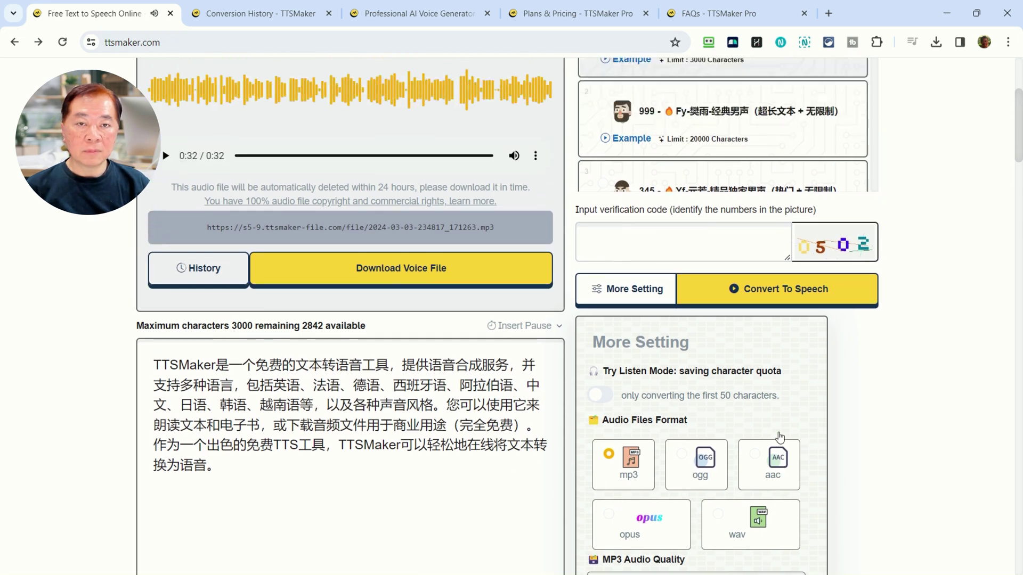
pyautogui.scroll(2, 779, 436)
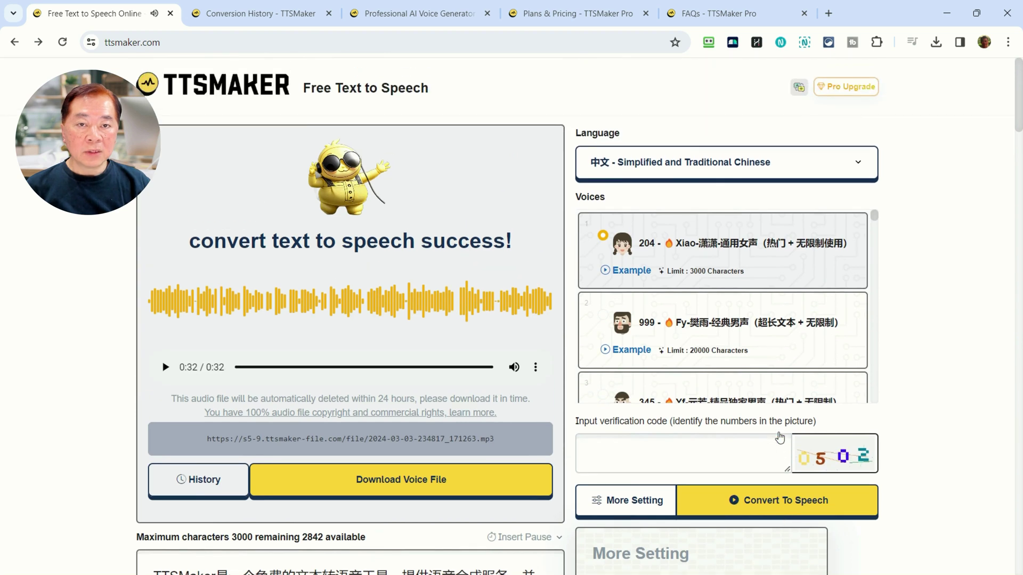
pyautogui.click(675, 332)
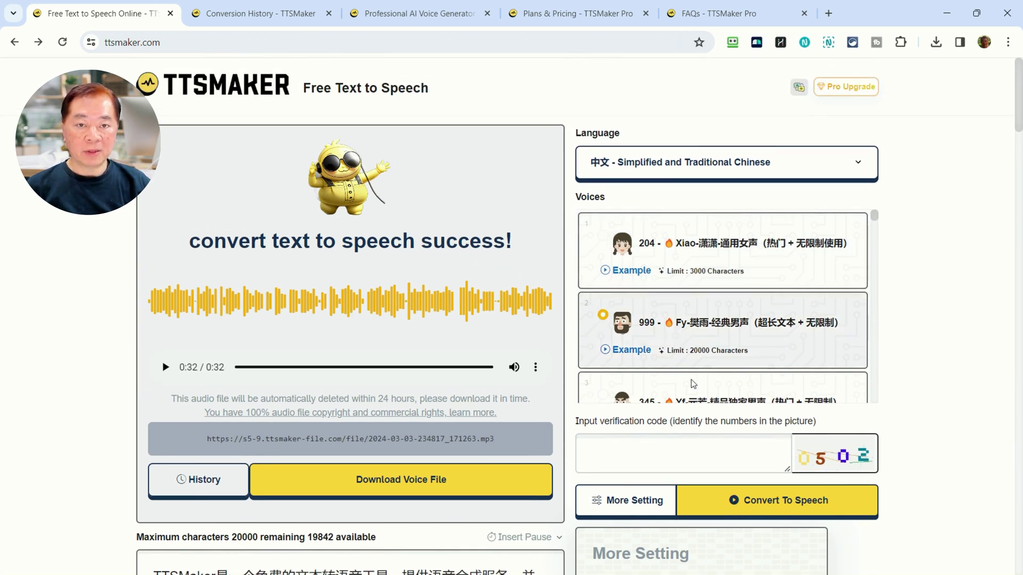
pyautogui.click(766, 508)
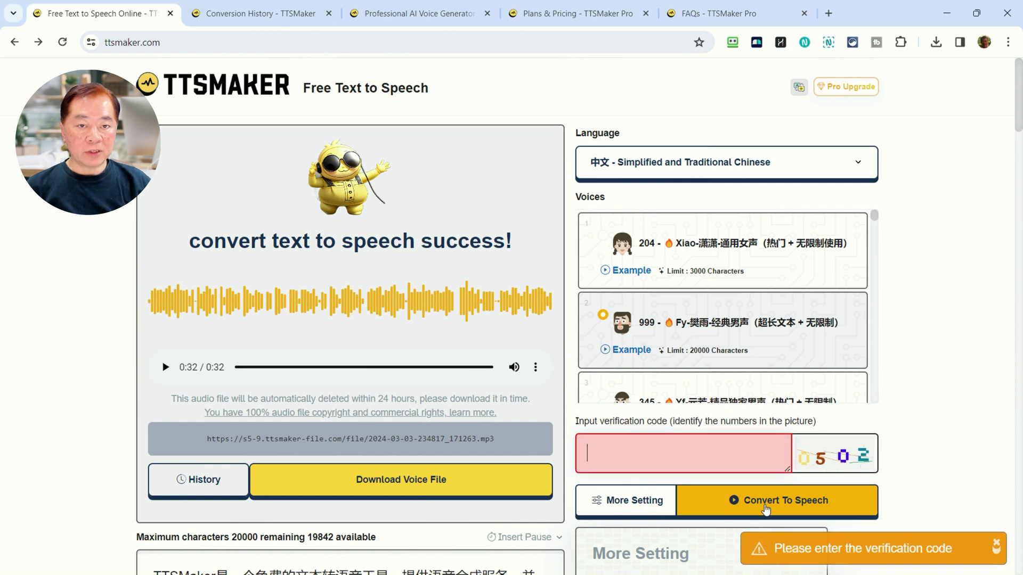
pyautogui.click(697, 464)
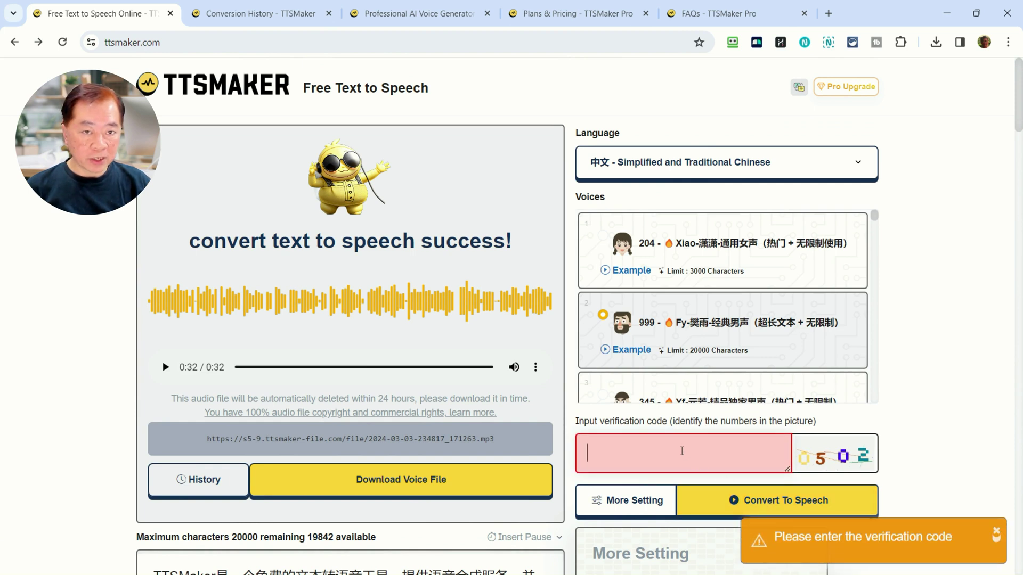
pyautogui.write('0502')
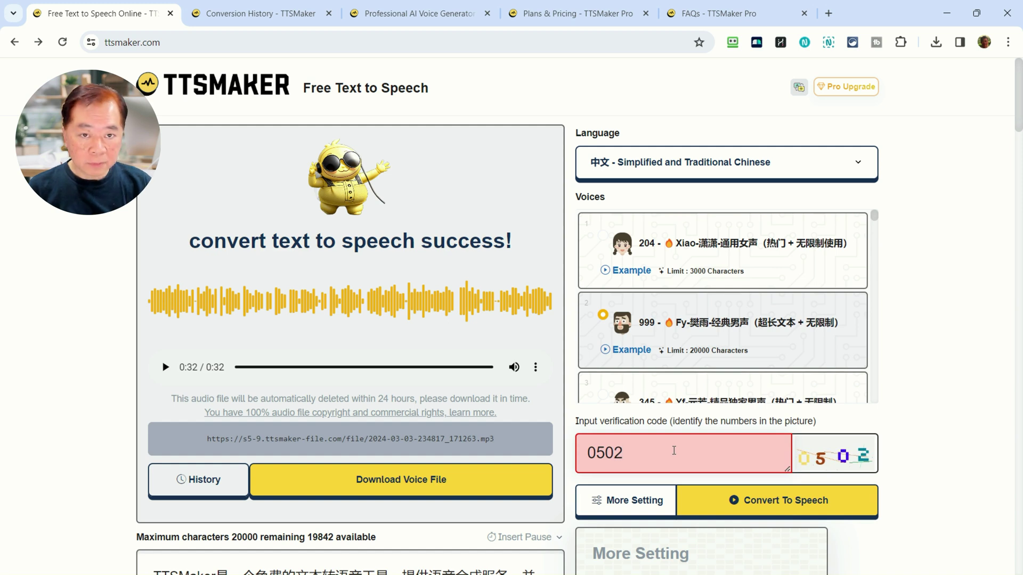
pyautogui.click(788, 512)
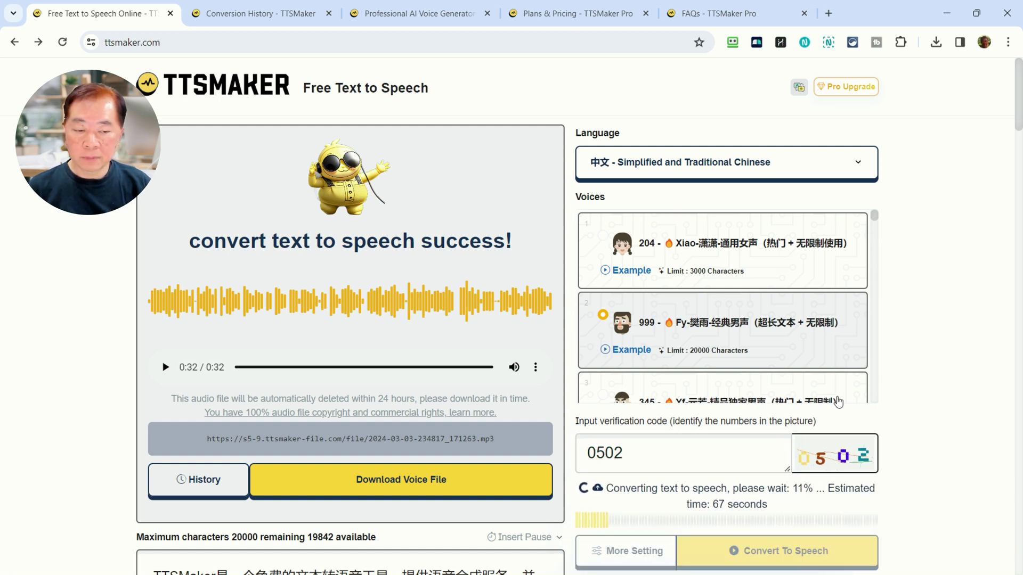
pyautogui.scroll(-4, 952, 389)
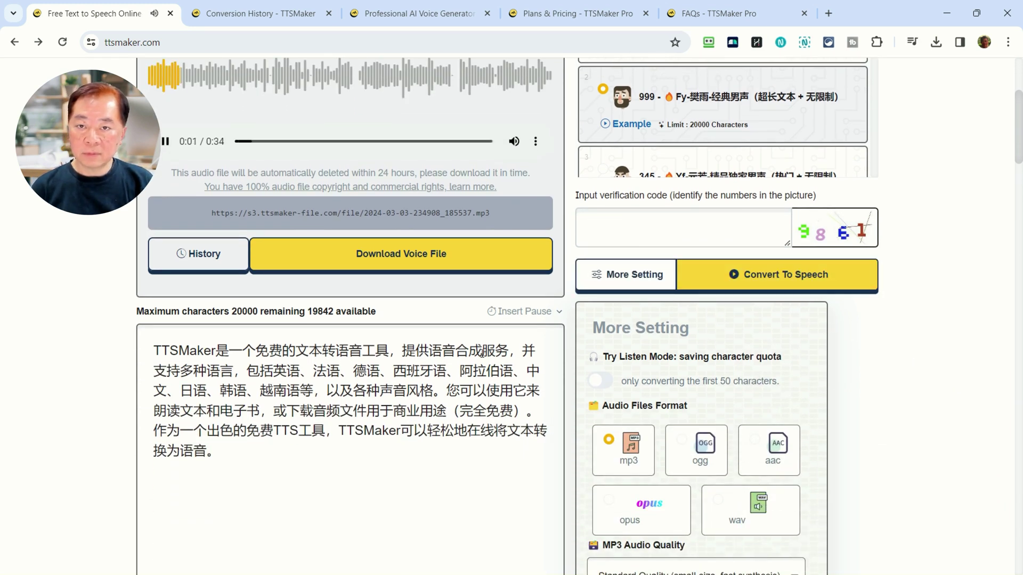
pyautogui.scroll(-2, 425, 347)
pyautogui.scroll(-1, 424, 347)
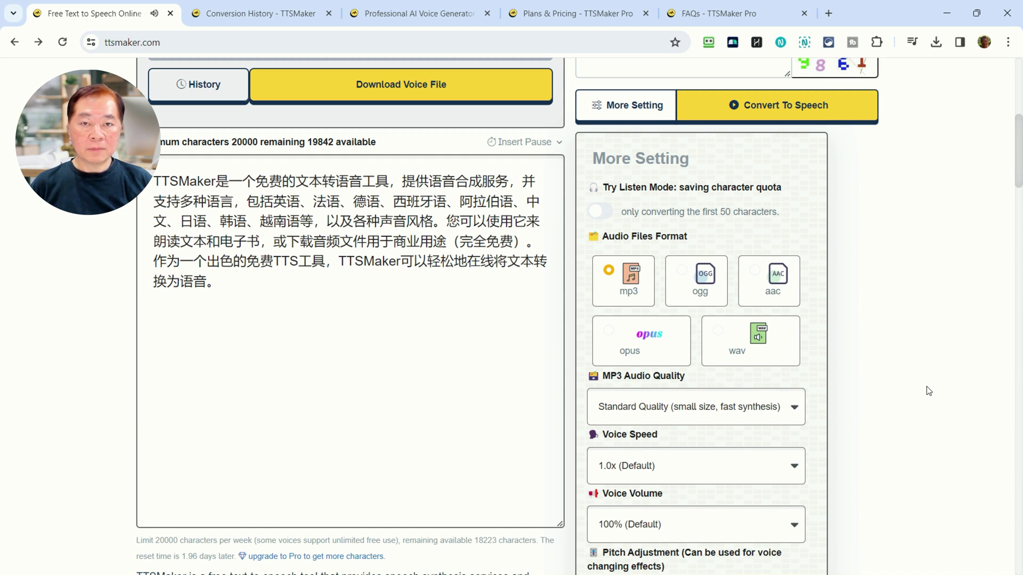
pyautogui.scroll(3, 926, 386)
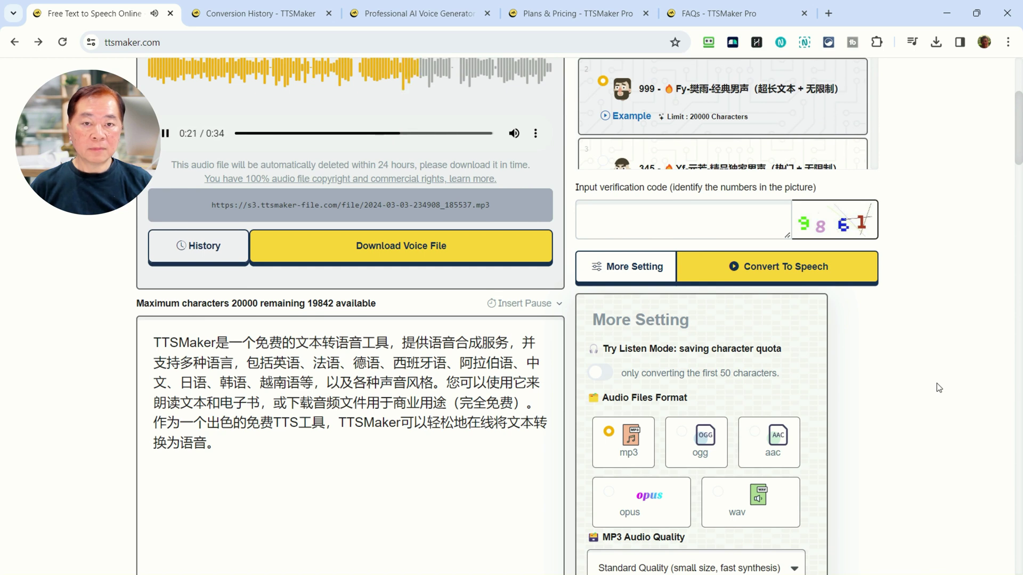
pyautogui.scroll(2, 937, 382)
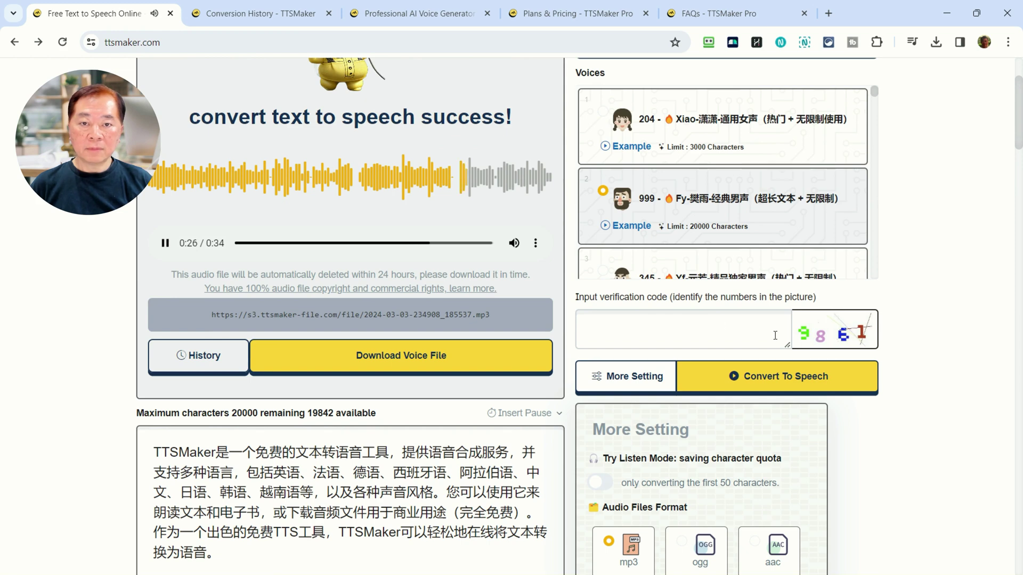
pyautogui.scroll(-2, 514, 433)
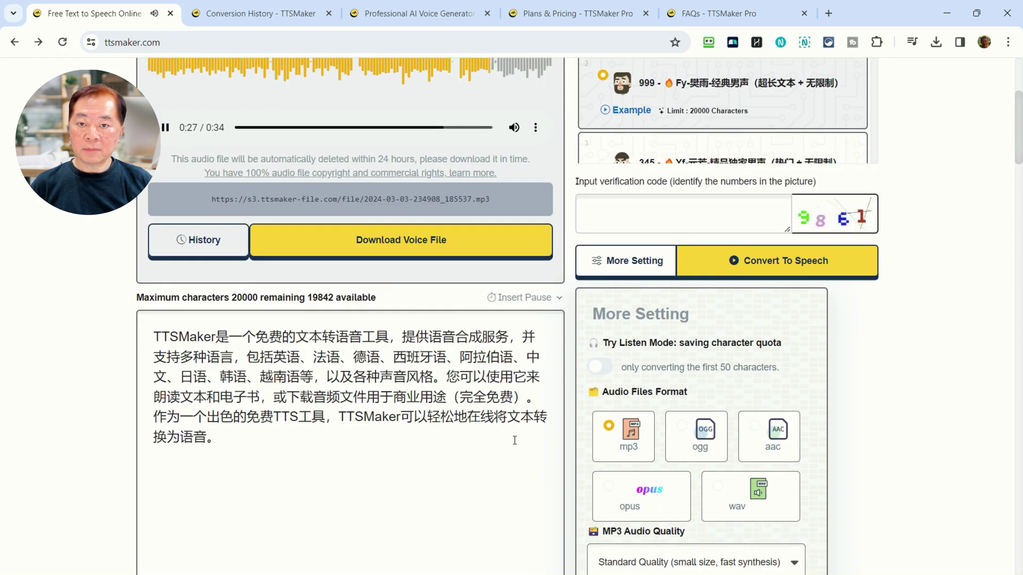